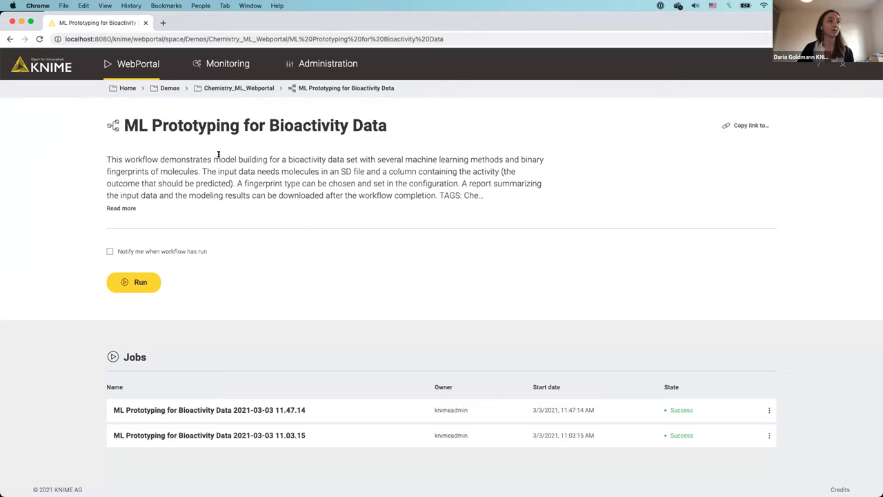
# Start a new run of the ML Prototyping for Bioactivity Data workflow
pyautogui.moveTo(221, 159); pyautogui.dragTo(335, 155)
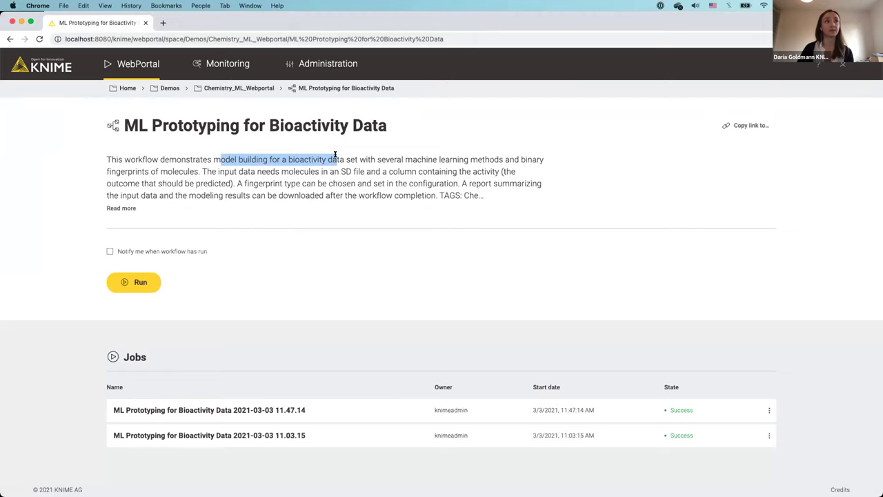
pyautogui.click(335, 173)
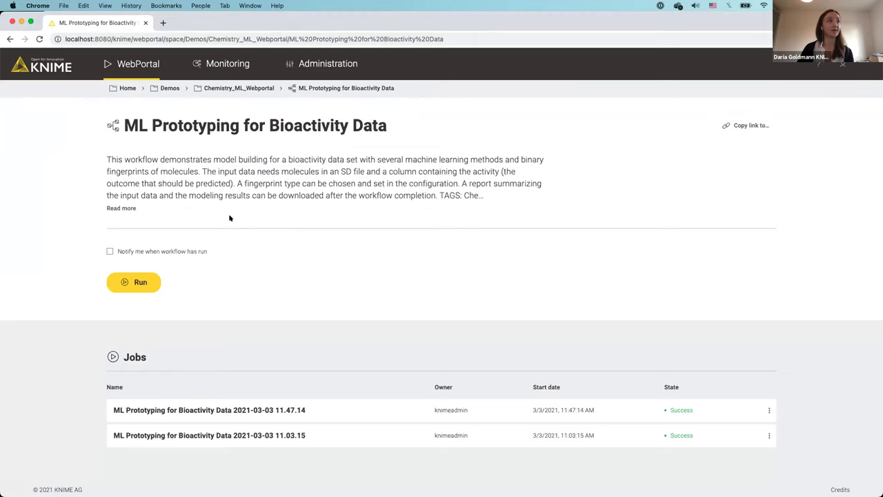
pyautogui.click(140, 282)
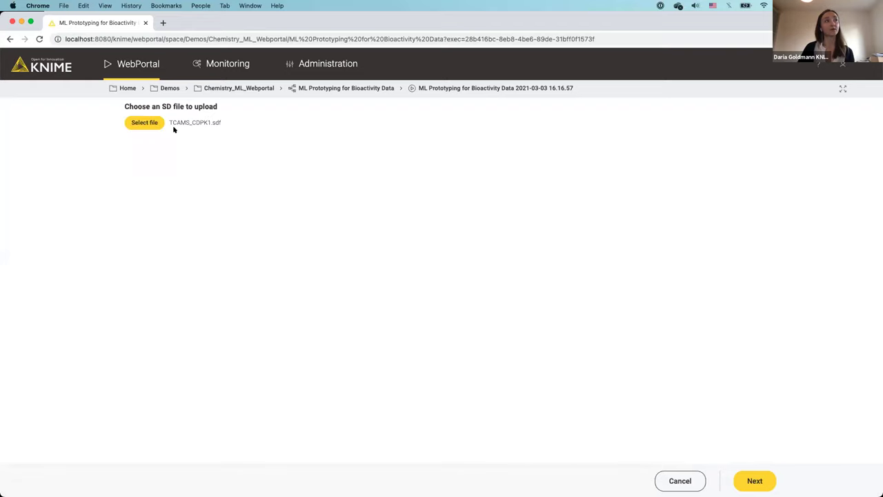
# Keep TCAMS_CDPK1.sdf as the SD file to upload and continue to the column and descriptor settings
pyautogui.moveTo(170, 122); pyautogui.dragTo(211, 122)
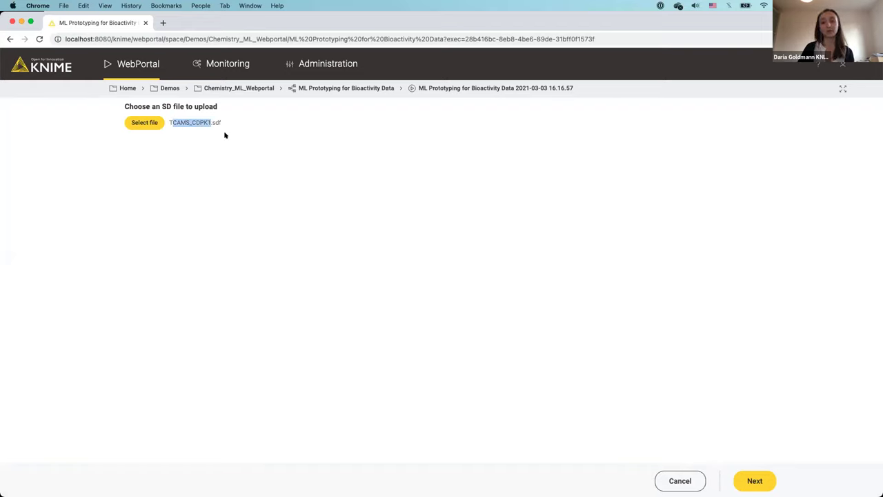
pyautogui.click(192, 142)
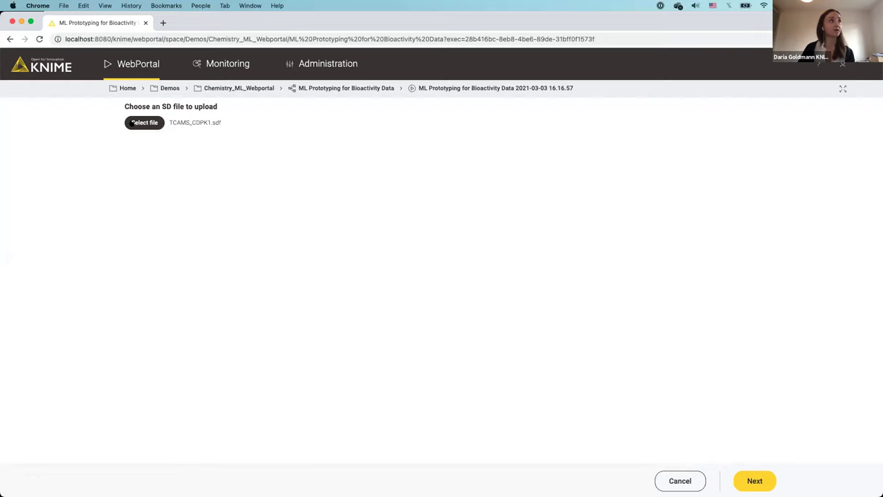
pyautogui.click(144, 122)
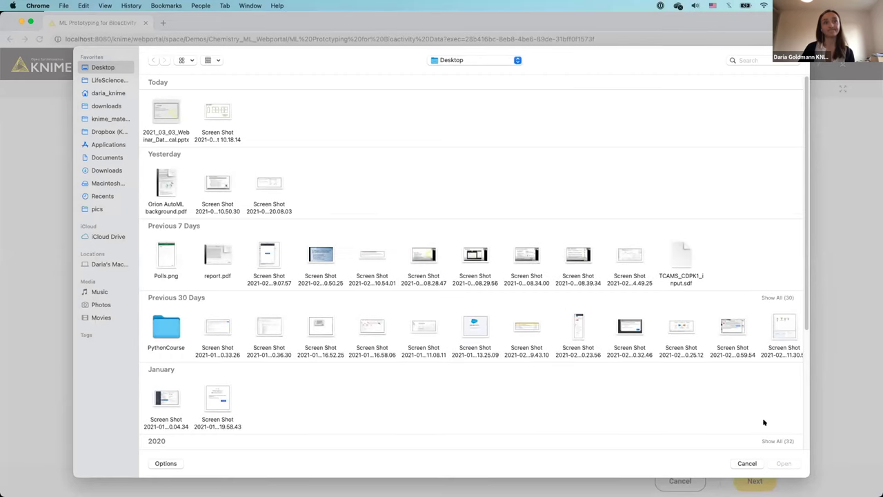
pyautogui.click(749, 464)
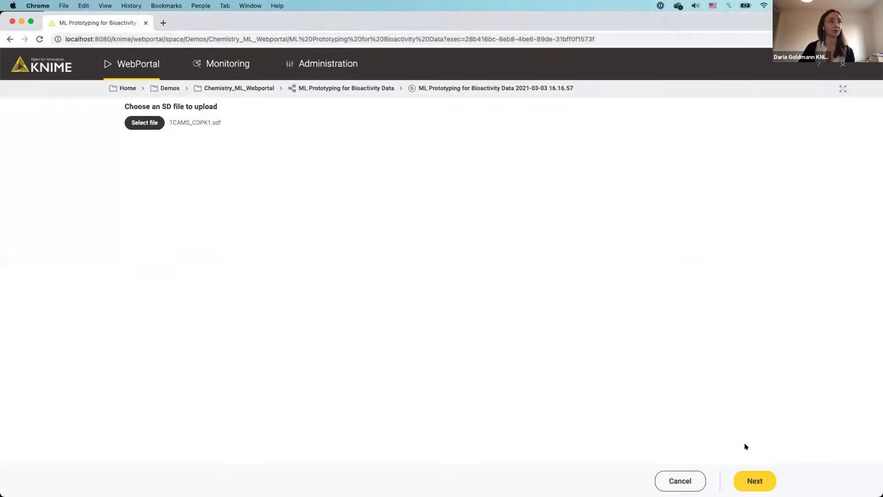
pyautogui.click(755, 479)
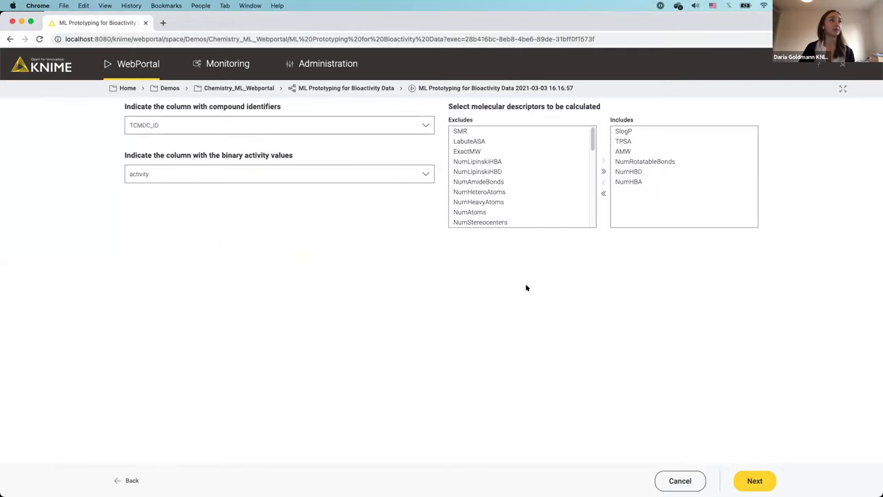
# Keep TCMDC_ID as the compound identifier column, include the NumRings and FractionCSP3 descriptors, and continue to the data exploration page
pyautogui.click(182, 125)
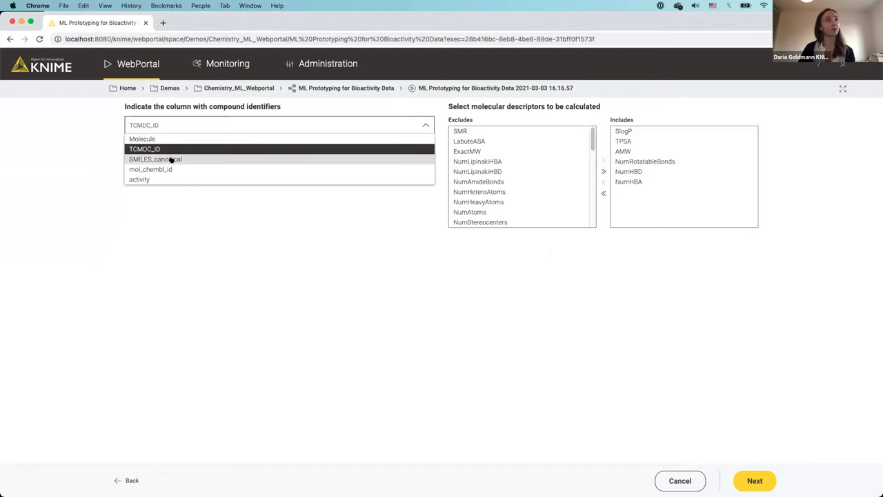
pyautogui.click(175, 147)
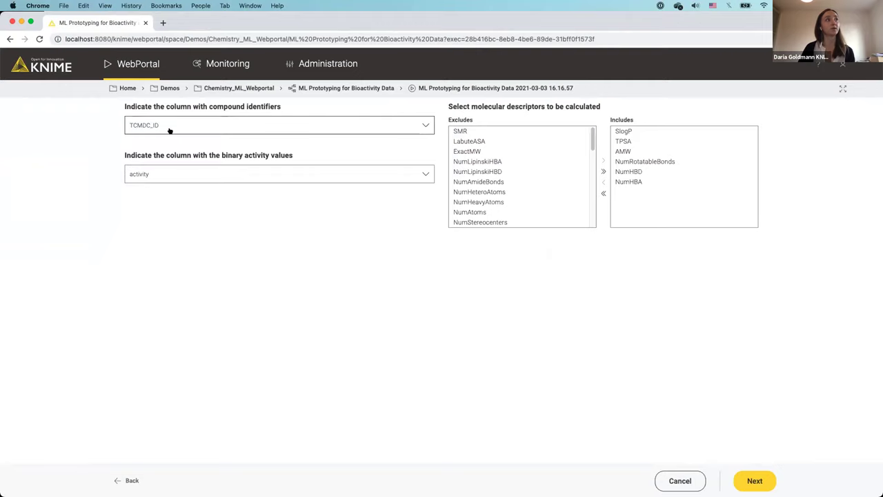
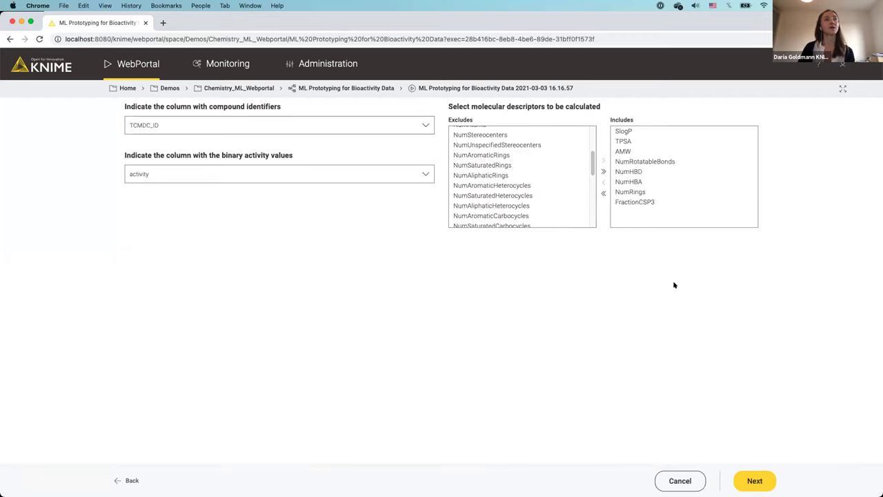
pyautogui.click(739, 476)
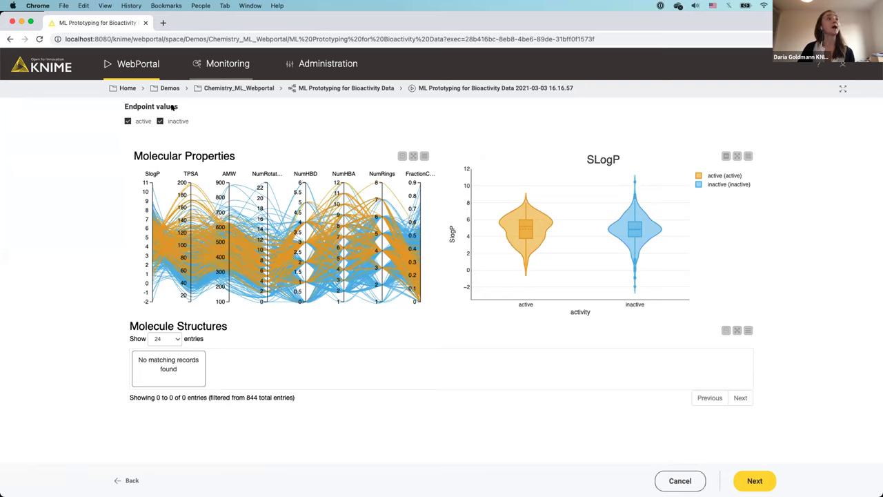
# Show only the active compounds to examine their SLogP distribution, and include the inactive endpoint value again
pyautogui.click(124, 121)
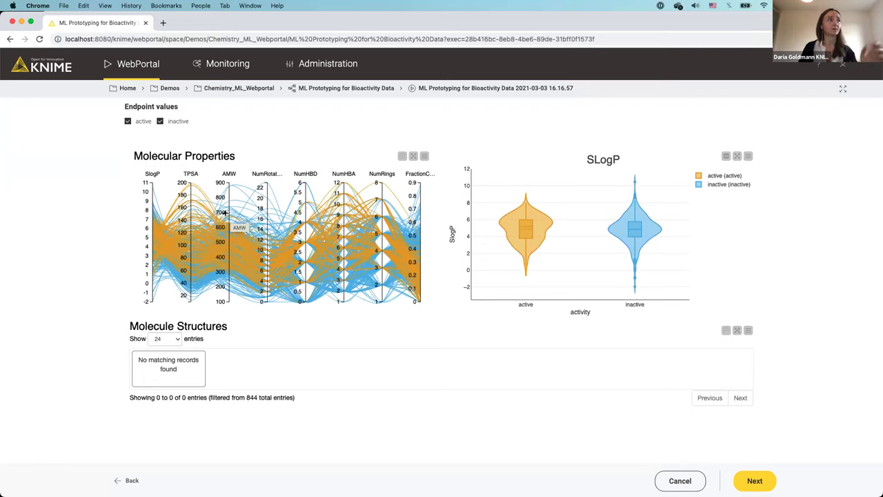
pyautogui.click(159, 123)
pyautogui.click(140, 124)
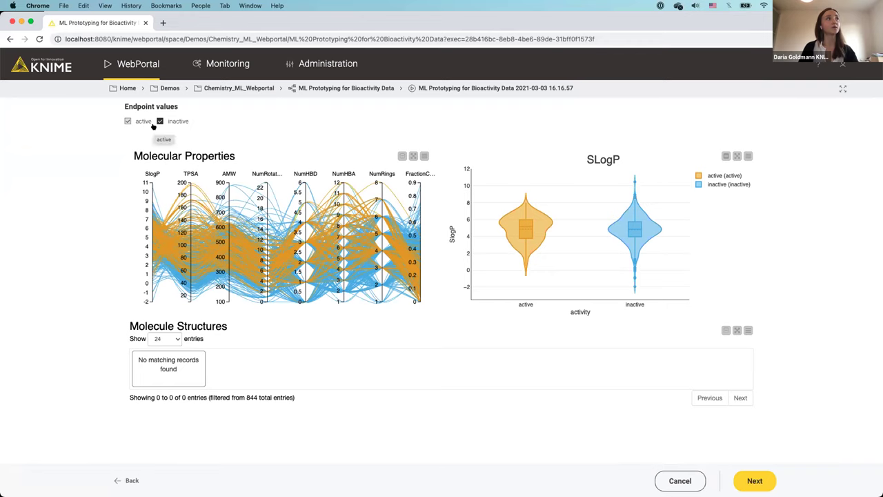
pyautogui.click(158, 122)
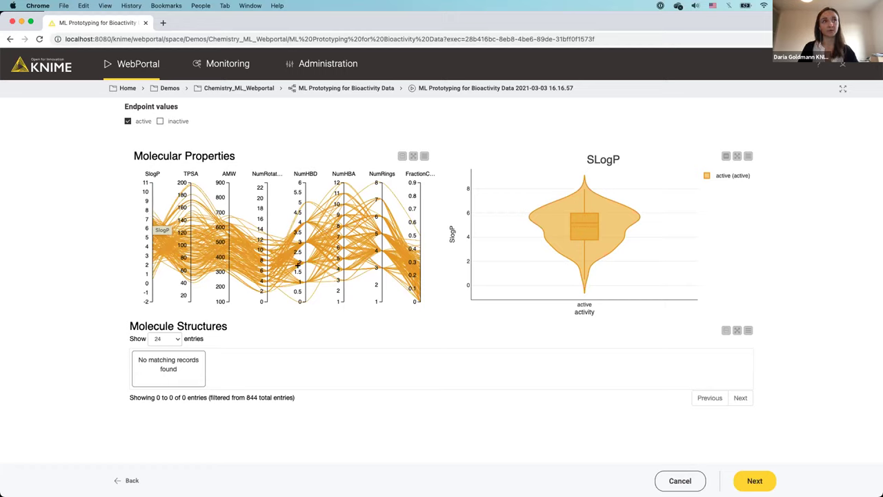
pyautogui.moveTo(587, 213)
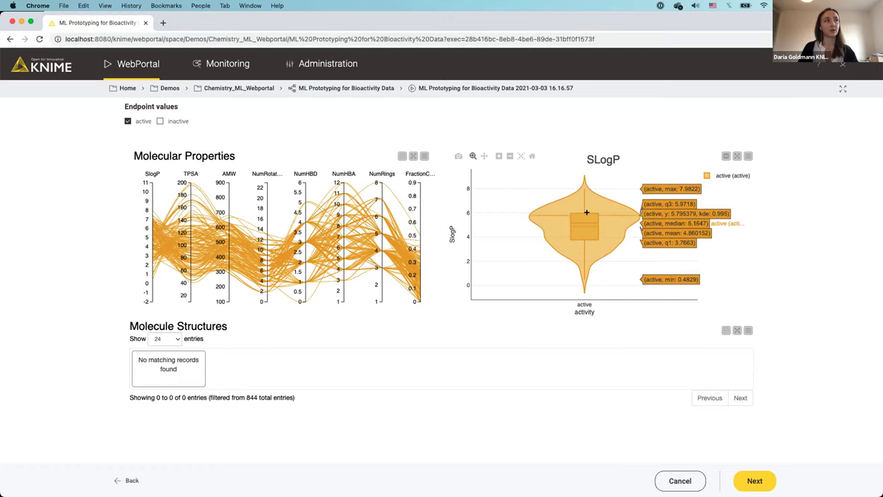
pyautogui.click(159, 122)
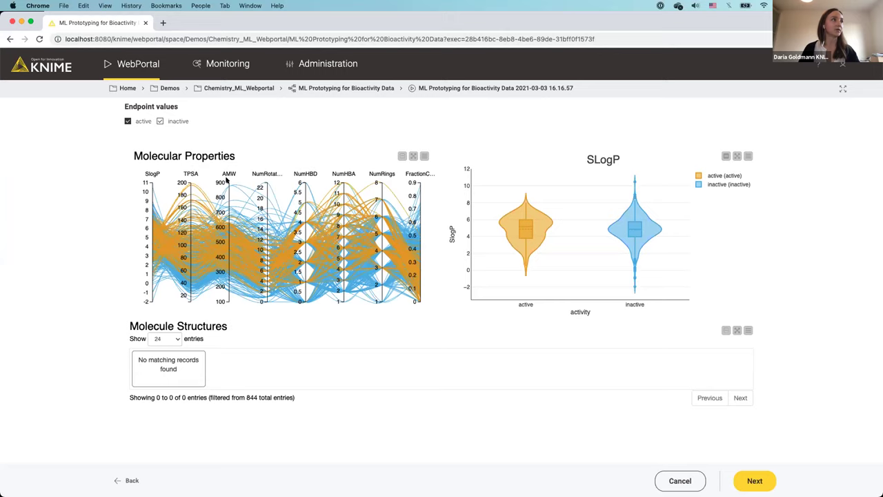
# Place the AMW axis directly after SlogP in the Molecular Properties plot and select an AMW range of about 480 to 690
pyautogui.moveTo(228, 173); pyautogui.dragTo(186, 172)
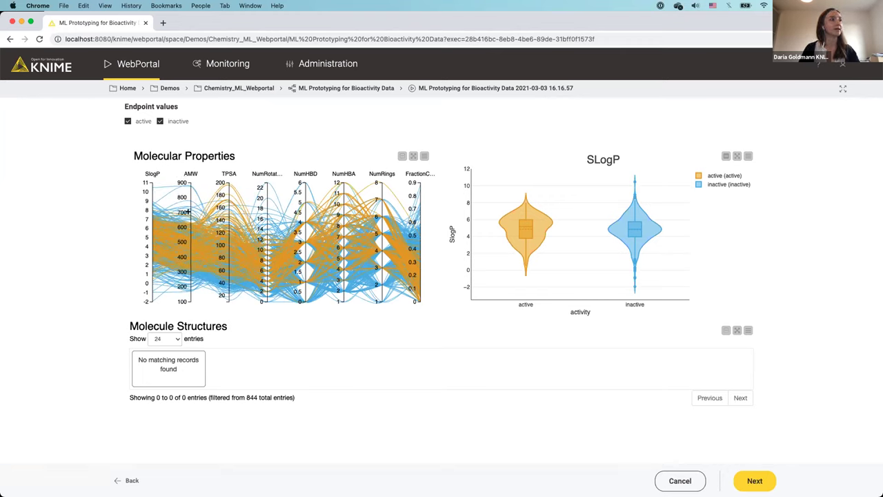
pyautogui.moveTo(187, 214); pyautogui.dragTo(181, 240)
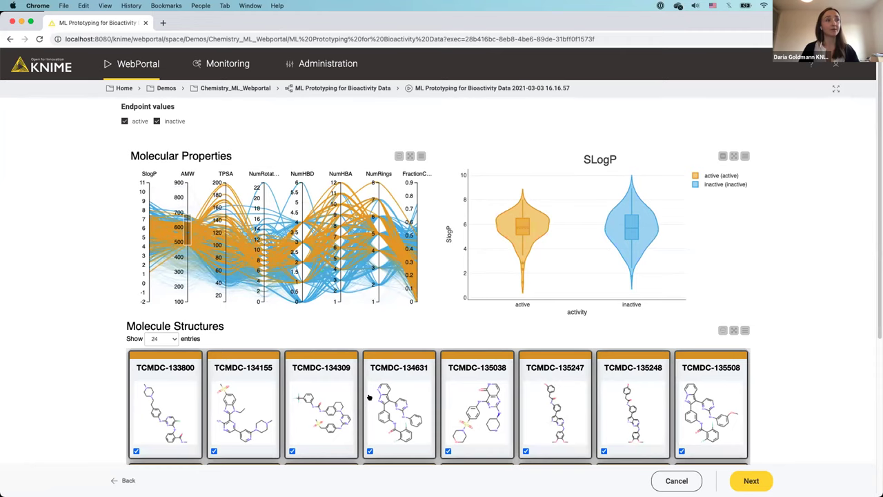
# Browse the molecule structures in the selected AMW range through page 5
pyautogui.scroll(-3, 370, 397)
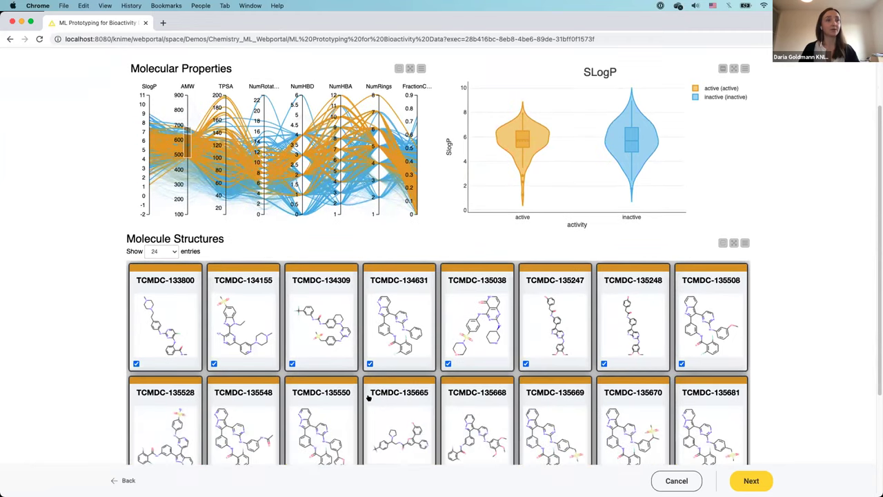
pyautogui.scroll(-5, 368, 399)
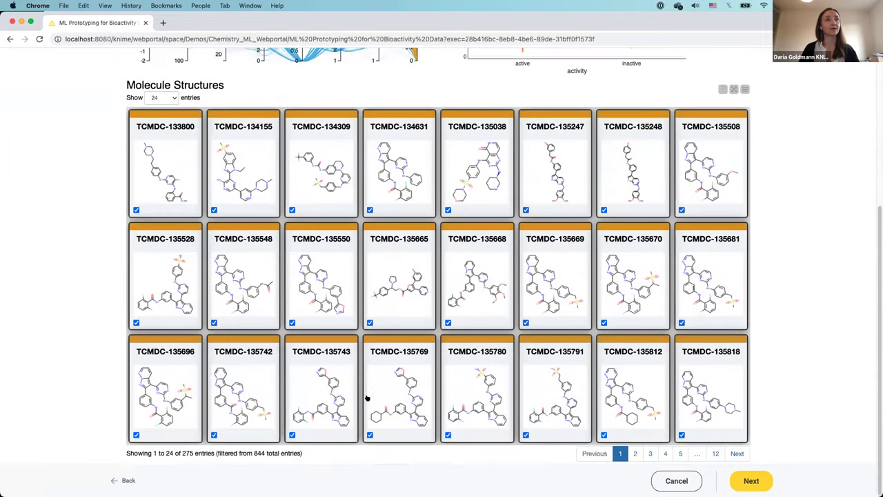
pyautogui.click(634, 454)
pyautogui.click(650, 454)
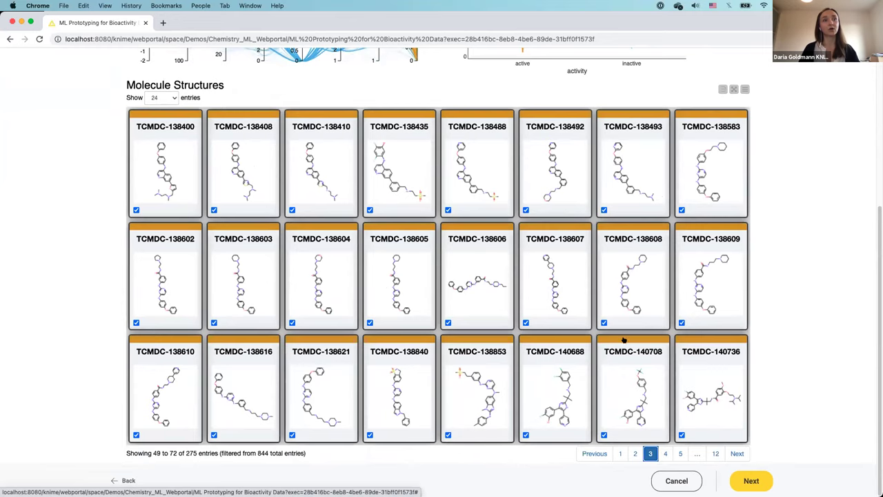
pyautogui.click(664, 453)
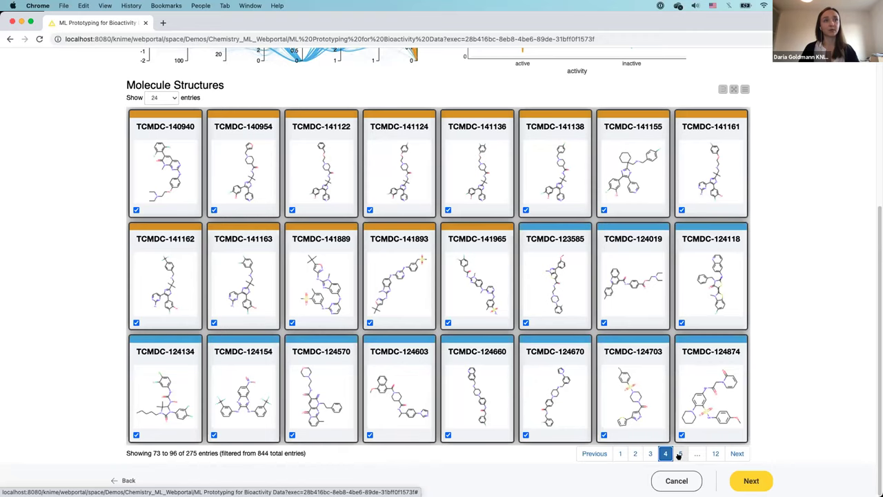
pyautogui.click(680, 454)
pyautogui.scroll(5, 463, 343)
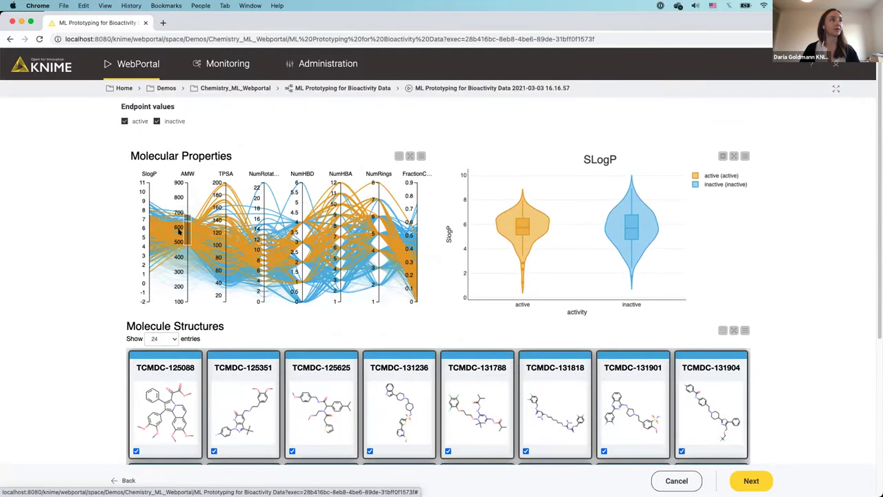
# Shift the AMW selection up to about 570 to 770 to compare the distributions, and clear the selection
pyautogui.moveTo(183, 228)
pyautogui.mouseDown()
pyautogui.moveTo(184, 218)
pyautogui.moveTo(181, 264)
pyautogui.moveTo(182, 217)
pyautogui.mouseUp()
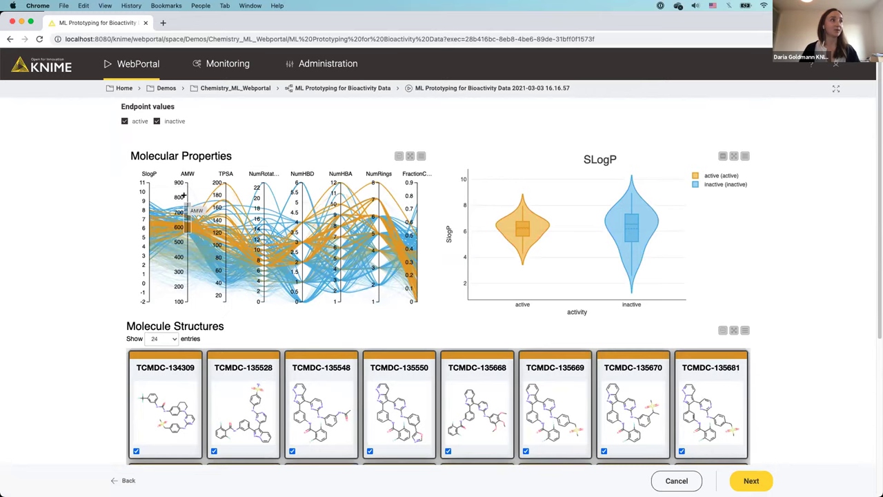
pyautogui.click(184, 196)
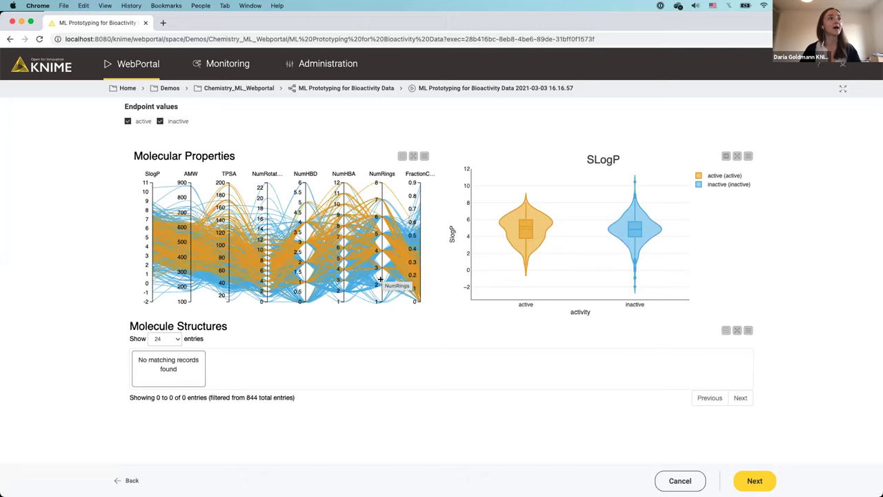
# Select compounds with 1 to 2 rings on the NumRings axis and look through their molecule structures on pages 1 to 3
pyautogui.moveTo(379, 279); pyautogui.dragTo(381, 305)
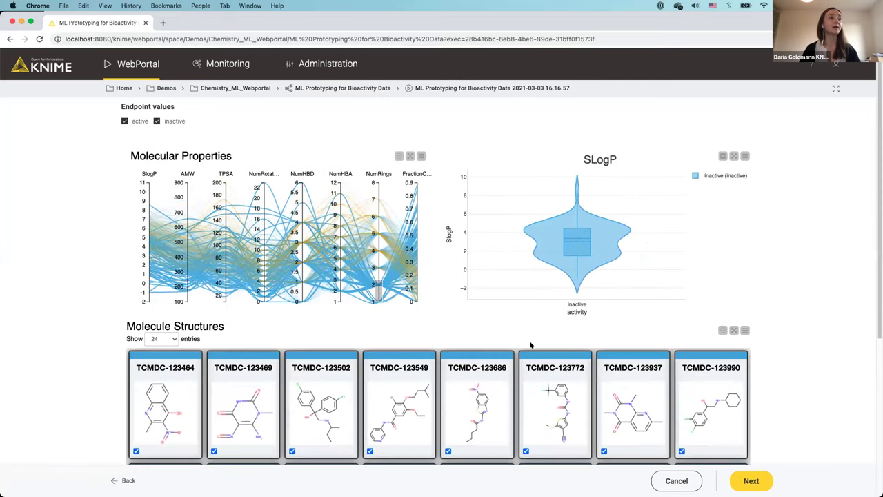
pyautogui.scroll(-1, 531, 345)
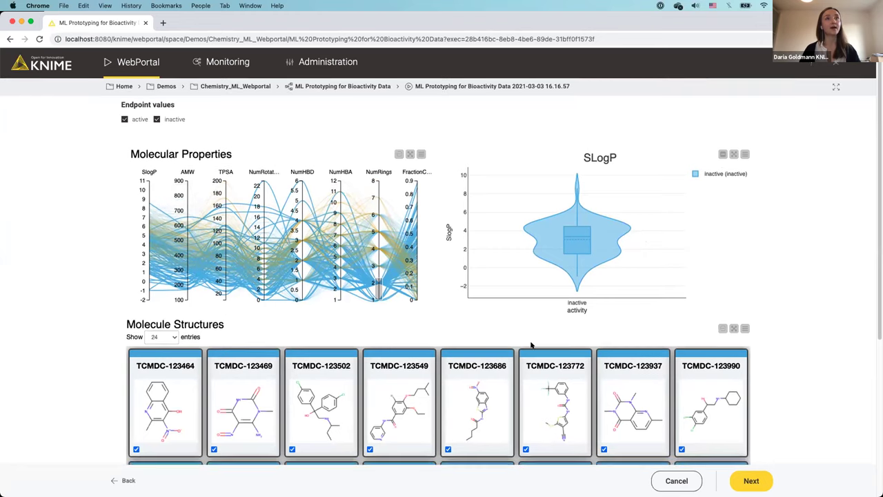
pyautogui.scroll(-5, 531, 343)
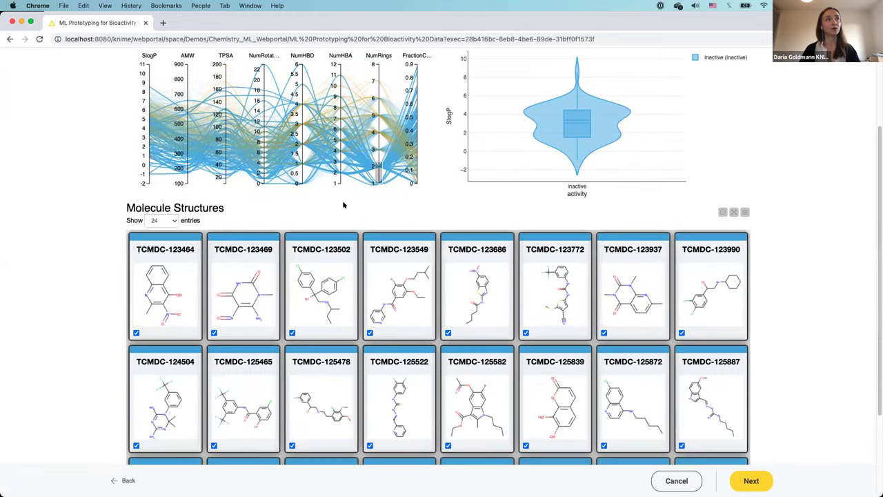
pyautogui.scroll(-5, 637, 292)
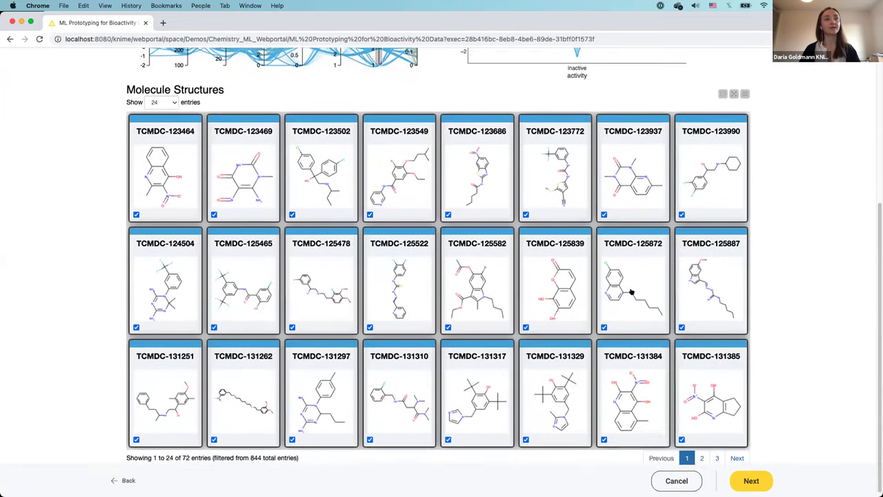
pyautogui.click(702, 454)
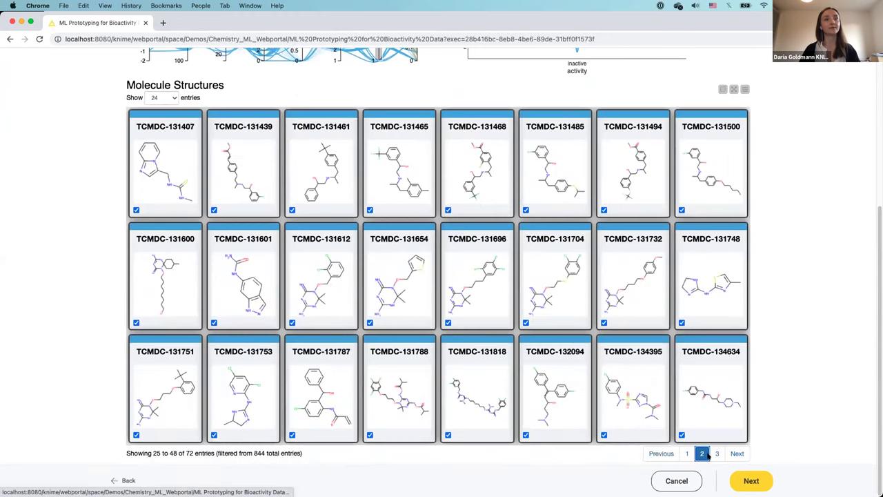
pyautogui.click(716, 453)
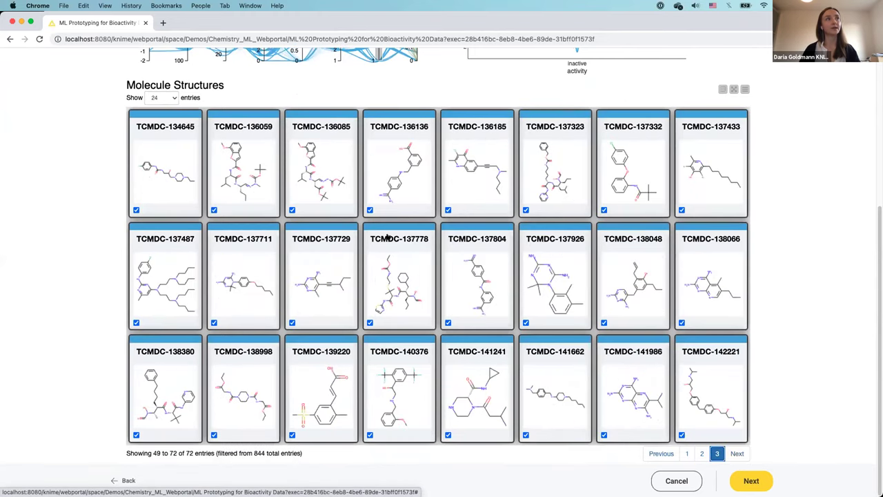
pyautogui.scroll(7, 442, 260)
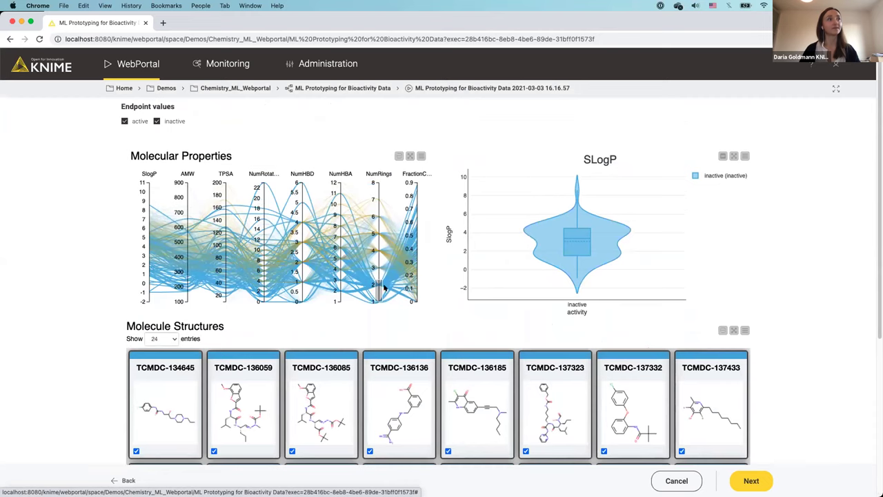
# Change the NumRings selection to cover about 3 to 6 rings and view the matching molecule structures
pyautogui.moveTo(378, 285); pyautogui.dragTo(376, 196)
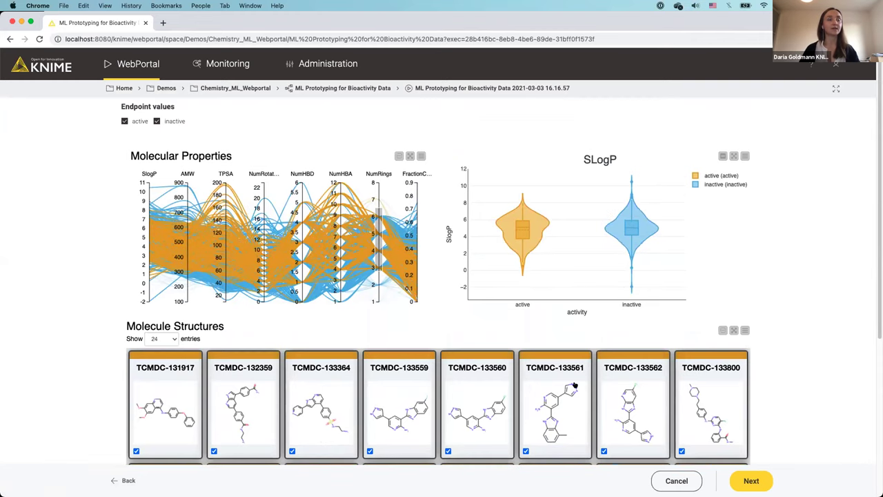
pyautogui.scroll(-4, 619, 391)
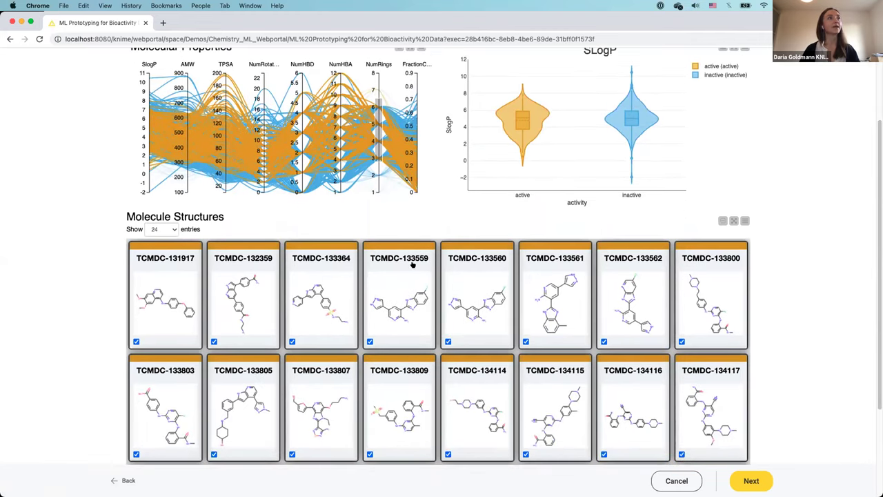
# Shift the NumRings selection up to about 7 to 8 rings to view the matching compounds, and clear the selection
pyautogui.scroll(1, 413, 265)
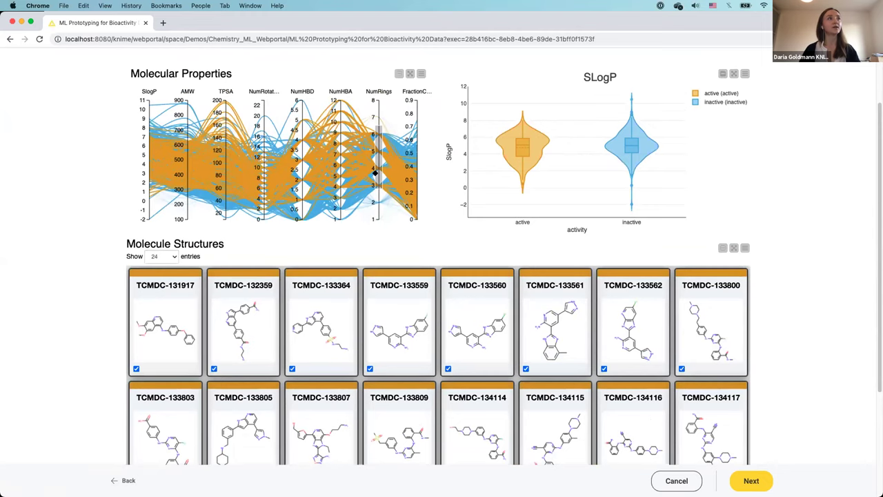
pyautogui.moveTo(375, 174)
pyautogui.mouseDown()
pyautogui.moveTo(374, 123)
pyautogui.moveTo(373, 134)
pyautogui.mouseUp()
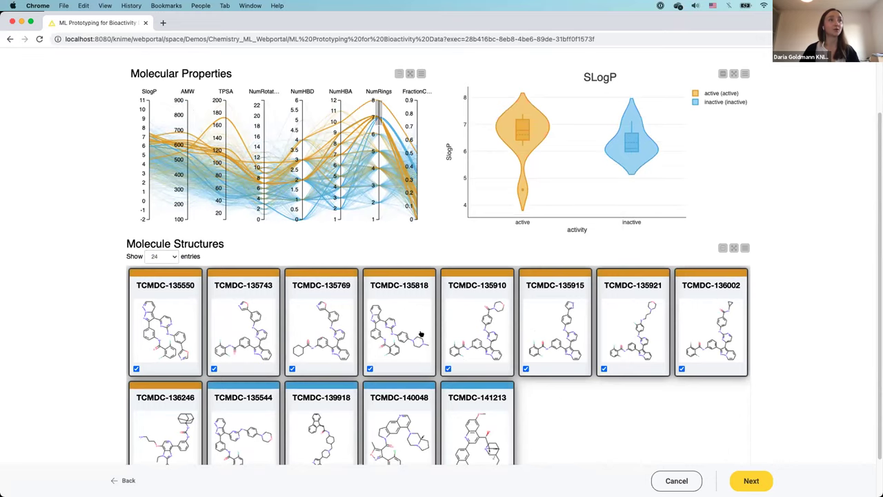
pyautogui.click(376, 128)
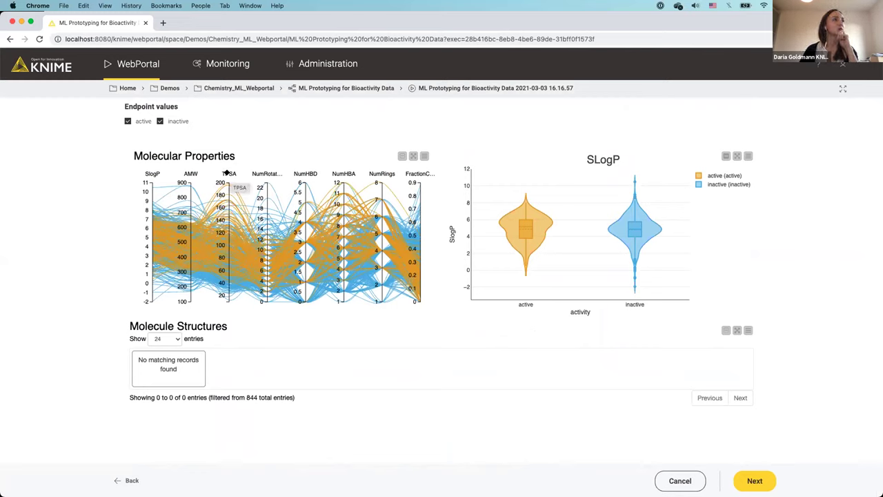
# Reorder the TPSA axis ahead of AMW and select TPSA values of about 170 to 200 to view the matching molecule structures
pyautogui.moveTo(228, 174); pyautogui.dragTo(188, 174)
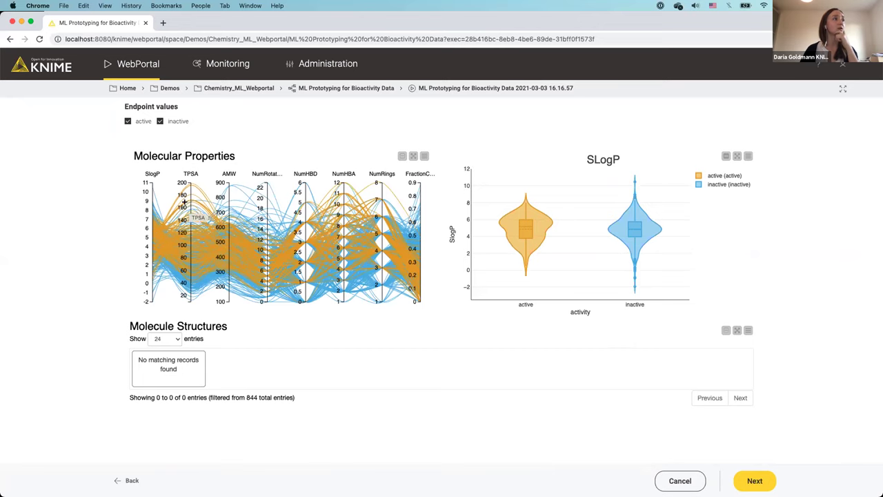
pyautogui.moveTo(187, 202); pyautogui.dragTo(188, 179)
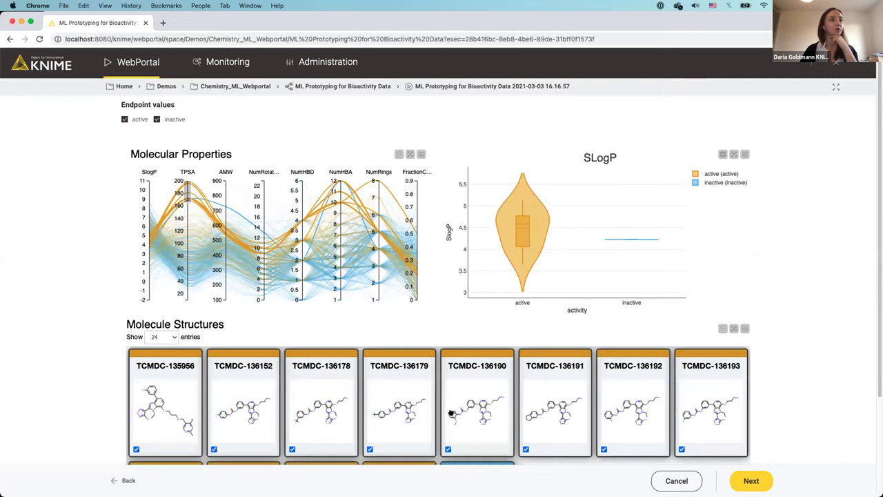
pyautogui.scroll(-5, 436, 399)
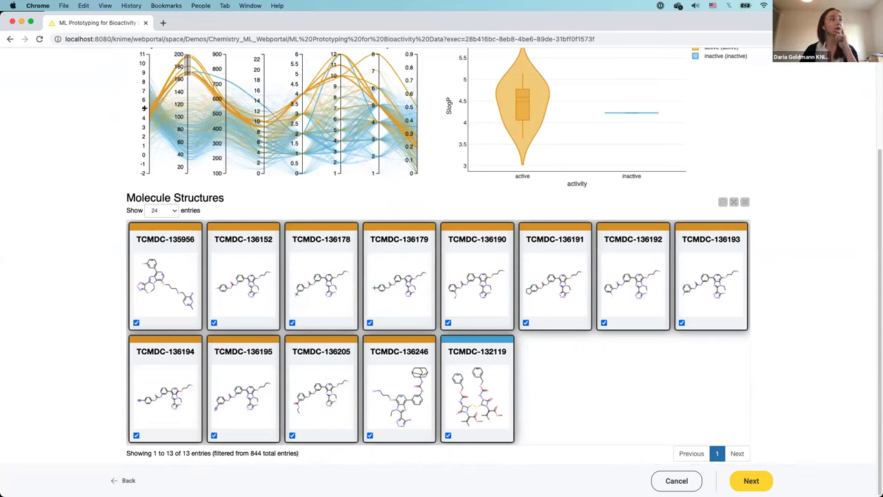
pyautogui.scroll(1, 143, 110)
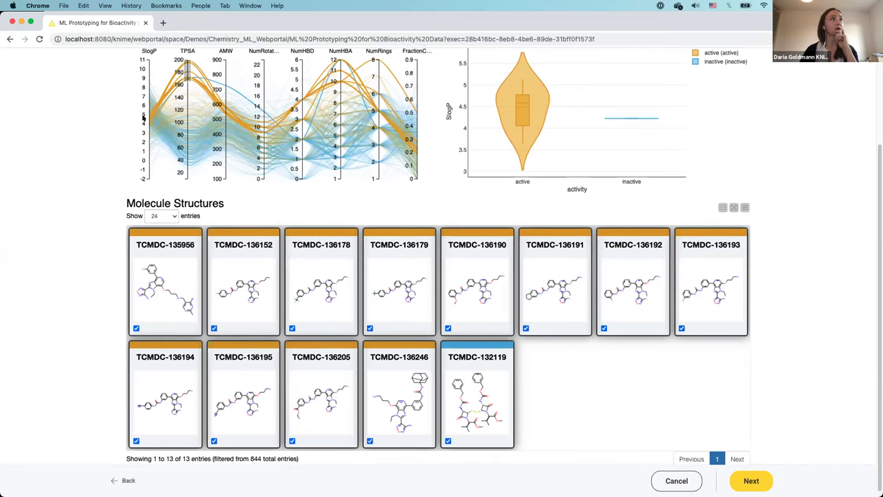
# Shift the TPSA selection down to about 105 to 135 and look through the matching molecule structures on pages 1 and 3
pyautogui.moveTo(184, 65); pyautogui.dragTo(185, 104)
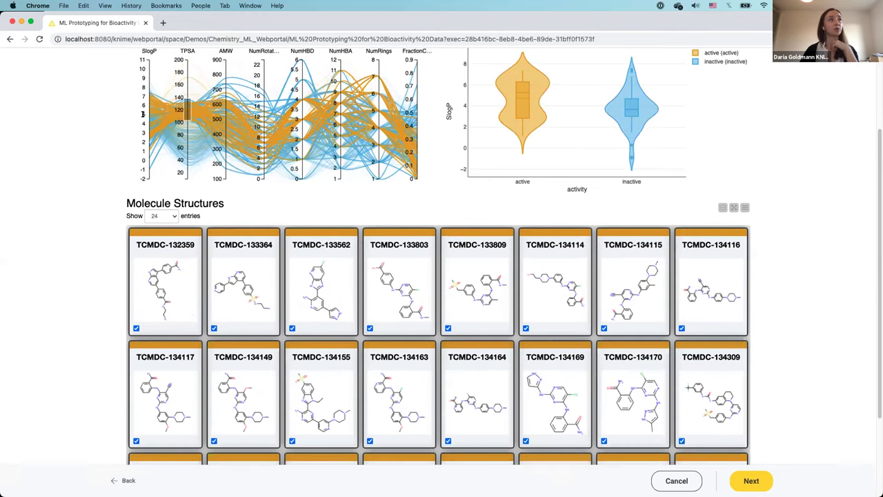
pyautogui.moveTo(608, 158)
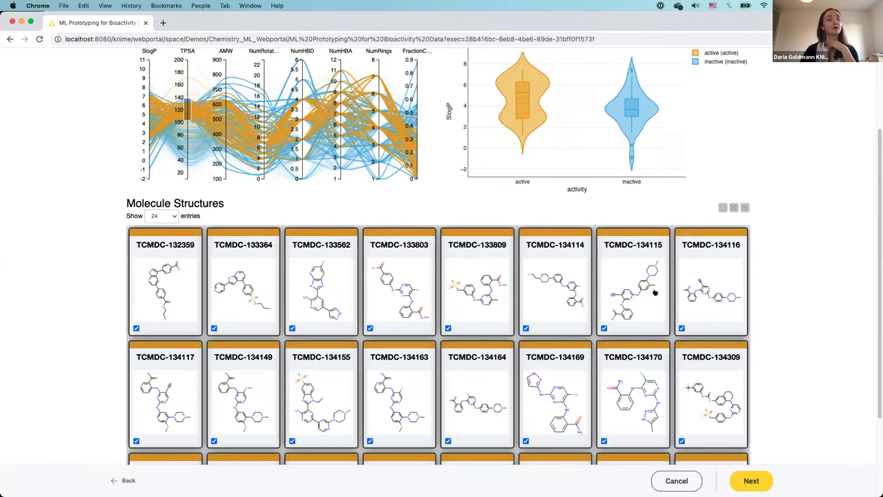
pyautogui.scroll(-1, 655, 292)
pyautogui.scroll(-3, 670, 345)
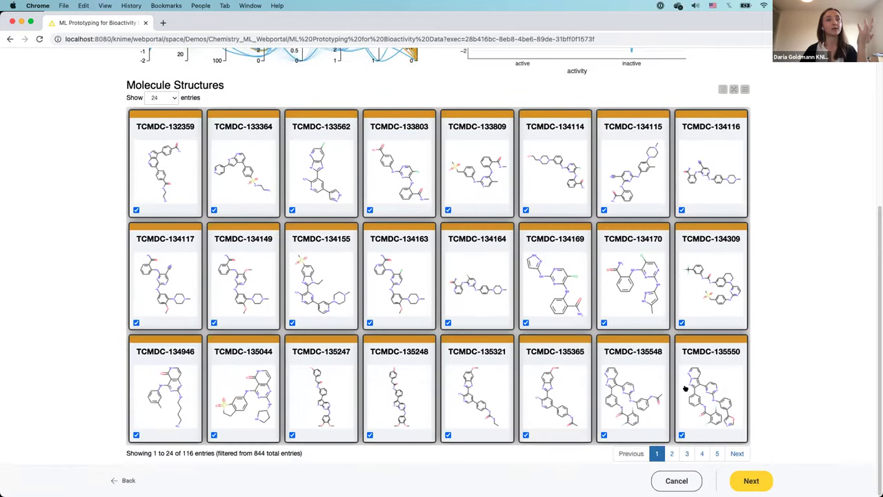
pyautogui.click(687, 454)
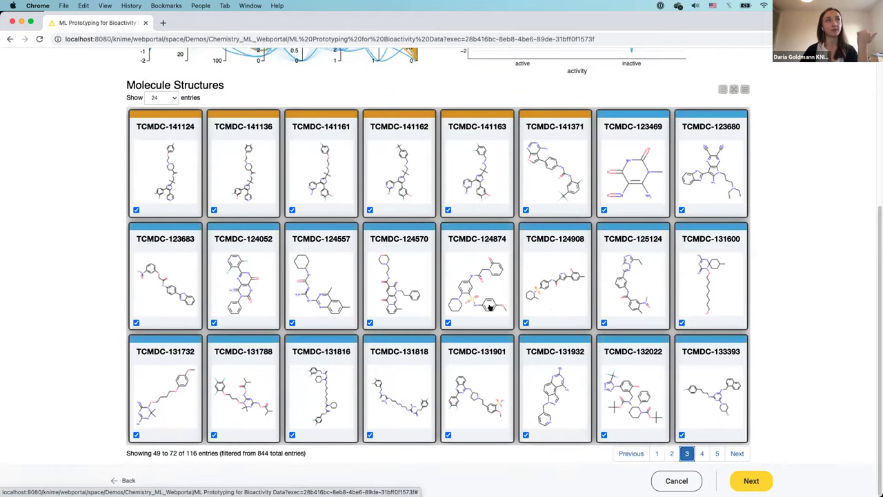
# Shift the TPSA selection down to about 15 to 45 to compare the SLogP distributions, and clear the selection
pyautogui.scroll(5, 486, 306)
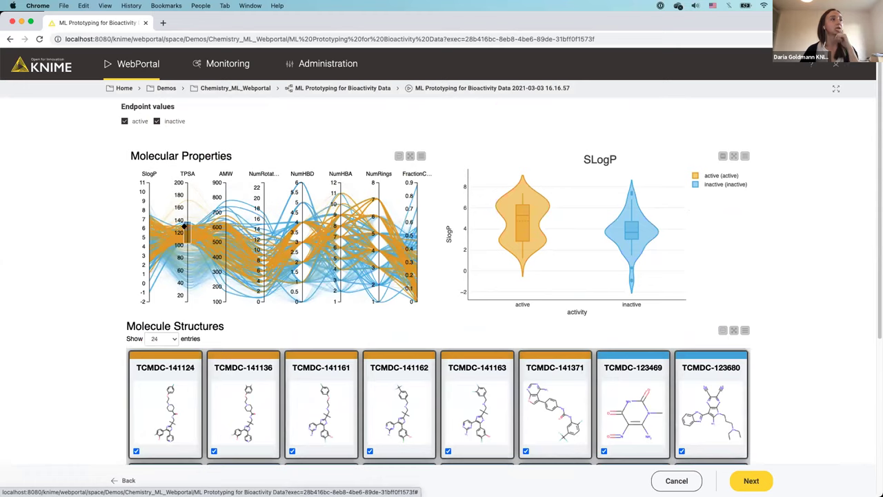
pyautogui.moveTo(184, 232); pyautogui.dragTo(183, 289)
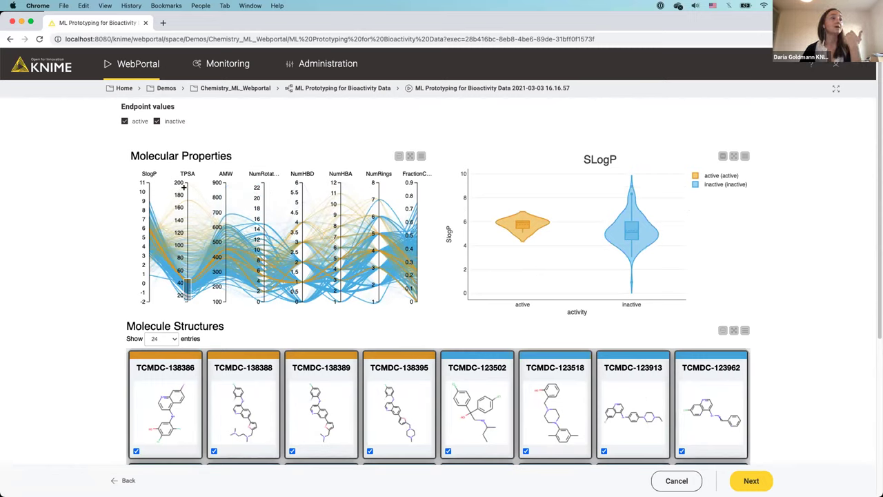
pyautogui.moveTo(184, 186); pyautogui.dragTo(188, 189)
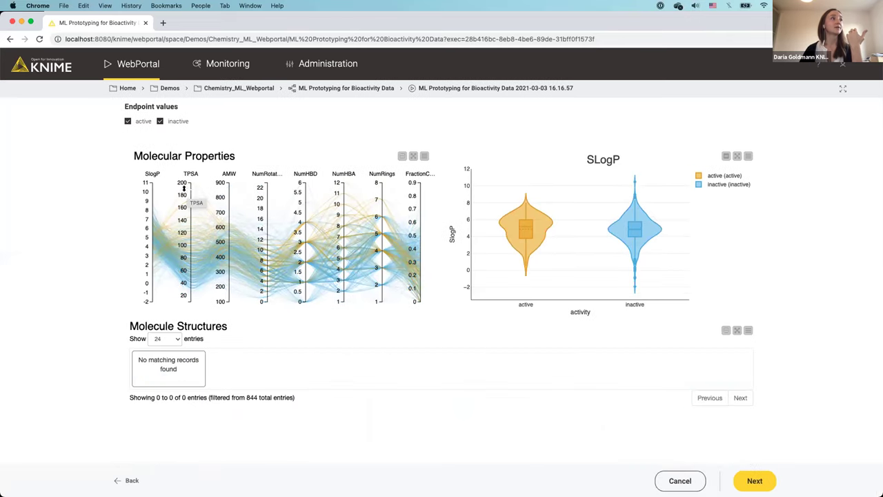
pyautogui.click(190, 211)
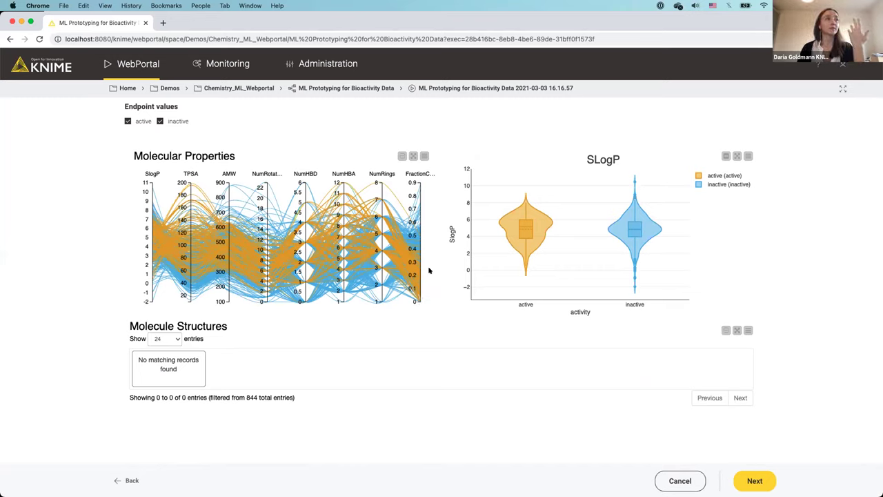
# Continue to the fingerprint settings and accept the Morgan fingerprint with 2048 bits, radius 2 and column name Morgan2
pyautogui.click(750, 481)
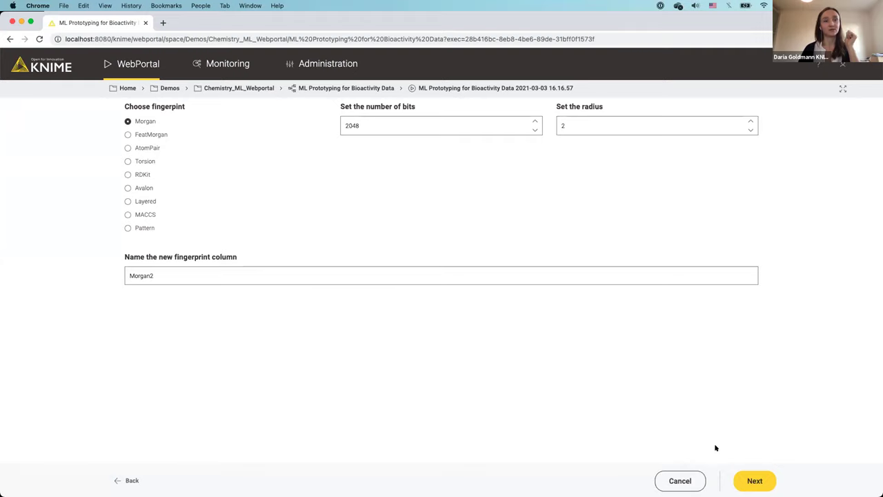
pyautogui.click(755, 482)
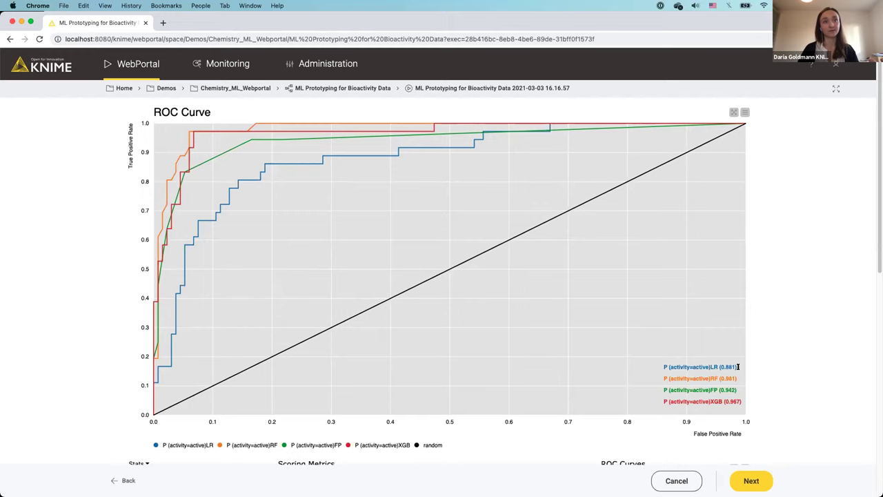
# Examine the ROC curves and the scoring metrics chart to compare the LR, RF, FP and XGB models
pyautogui.scroll(-1, 720, 367)
pyautogui.scroll(-1, 719, 368)
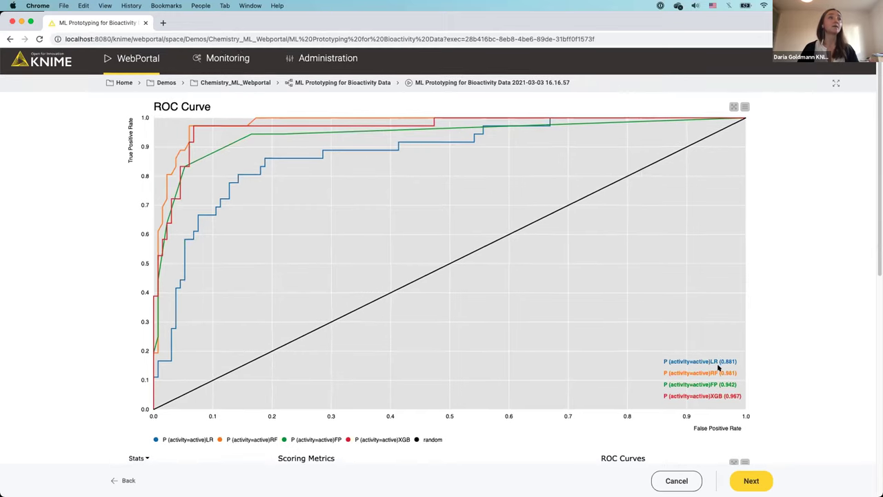
pyautogui.scroll(-3, 716, 364)
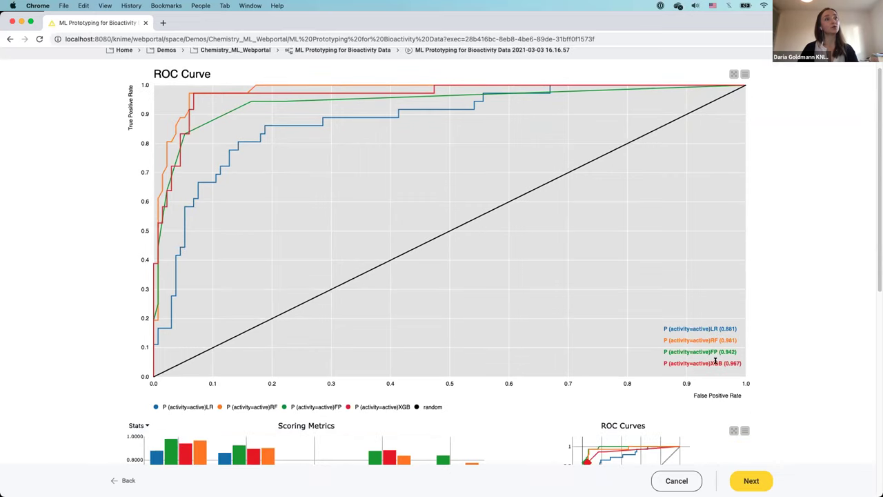
pyautogui.scroll(-5, 689, 355)
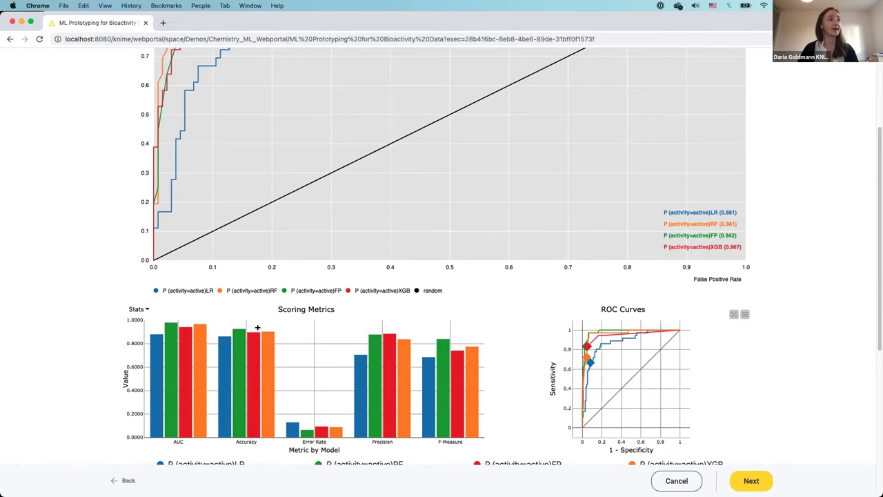
pyautogui.scroll(-1, 246, 325)
pyautogui.scroll(-2, 247, 324)
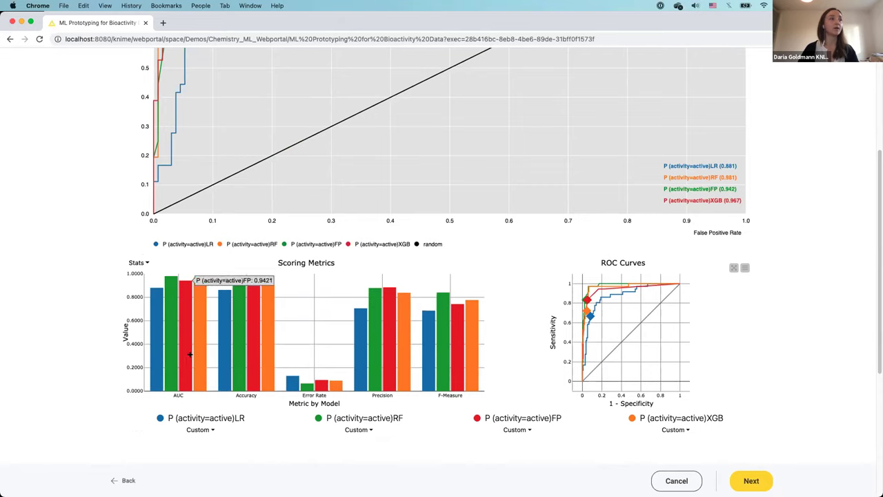
pyautogui.scroll(-1, 178, 347)
pyautogui.scroll(-1, 177, 347)
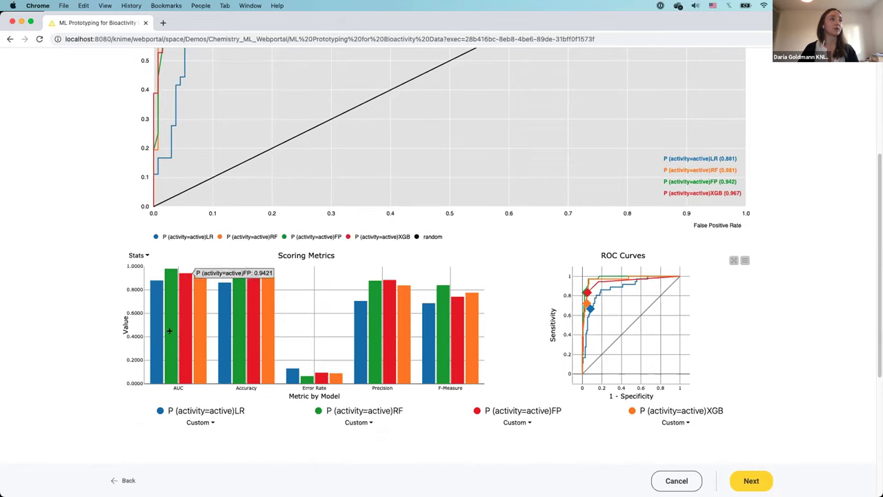
# Select the RF model in the scoring metrics chart and view its confusion matrix and class probability distribution
pyautogui.click(168, 330)
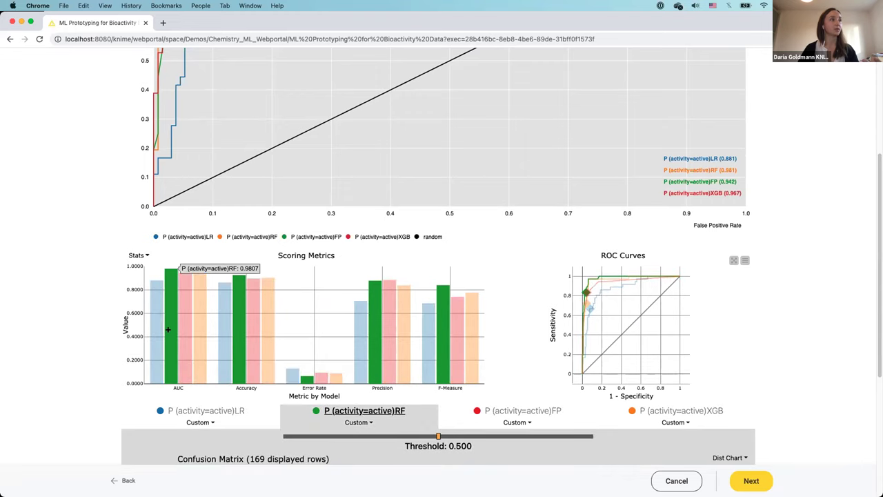
pyautogui.scroll(-2, 290, 371)
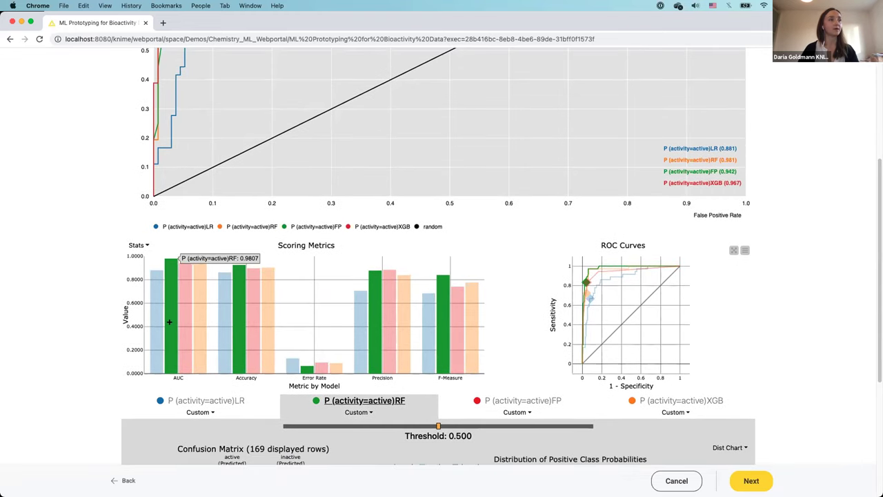
pyautogui.scroll(-5, 181, 326)
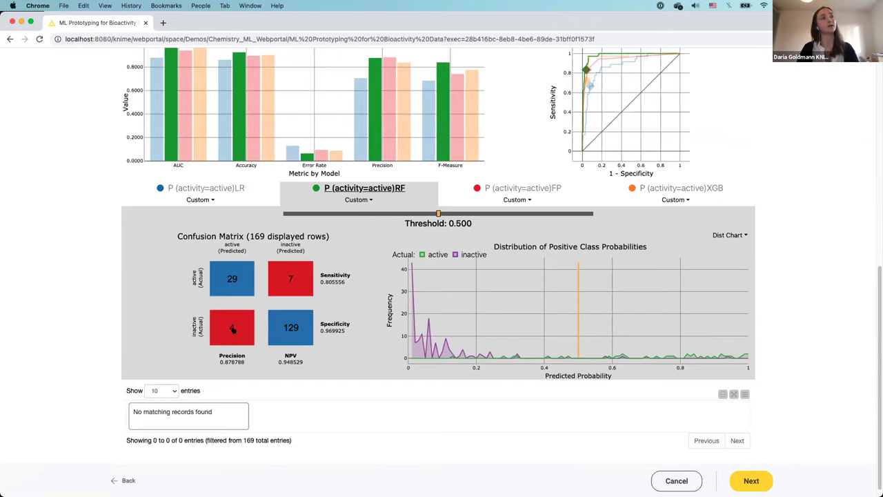
# Show the molecules that are actually active but predicted inactive by the RF model, and proceed to the final report
pyautogui.click(292, 278)
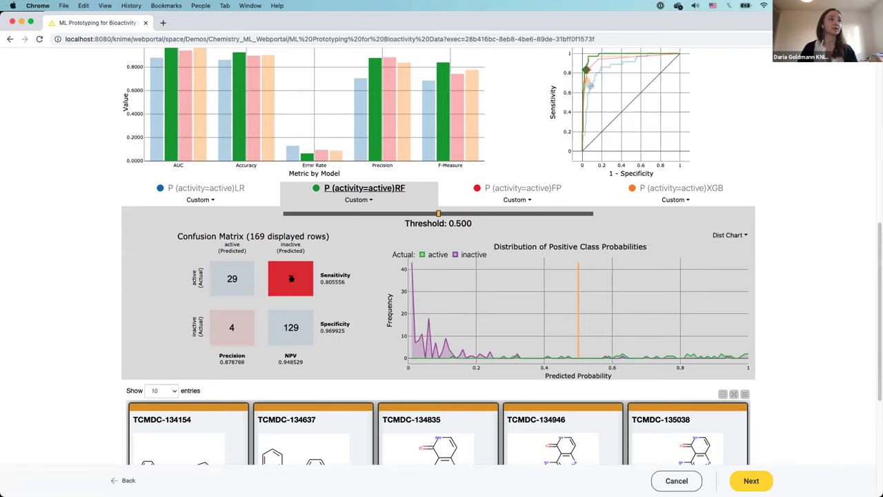
pyautogui.scroll(-1, 341, 296)
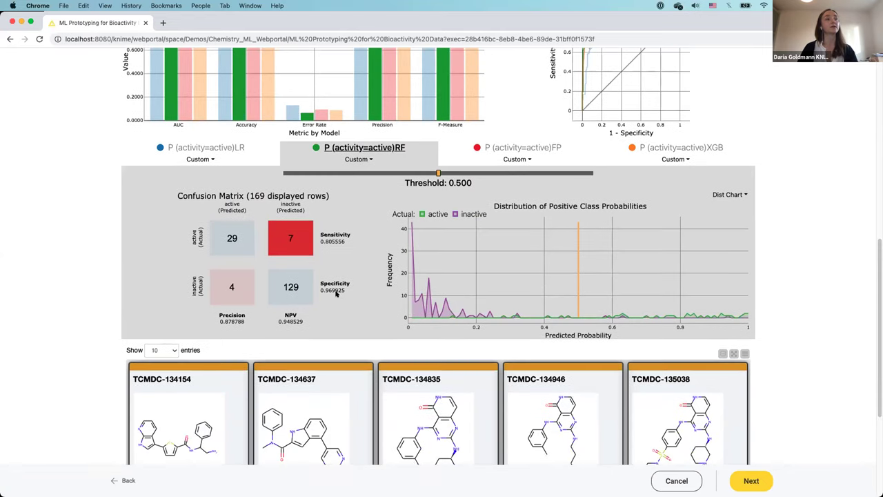
pyautogui.scroll(-5, 340, 295)
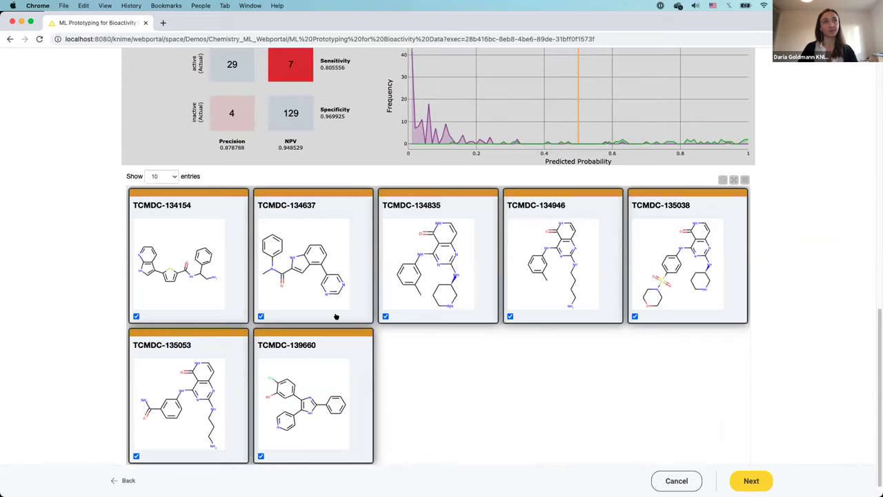
pyautogui.scroll(2, 533, 338)
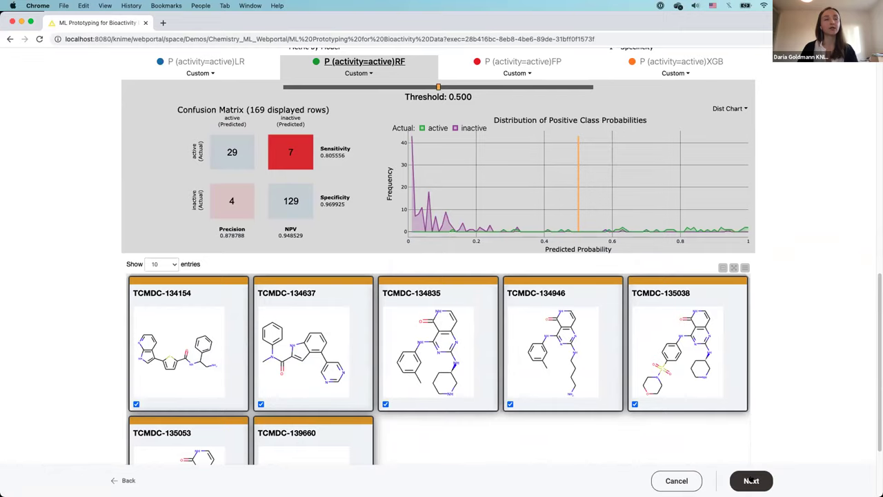
pyautogui.click(751, 481)
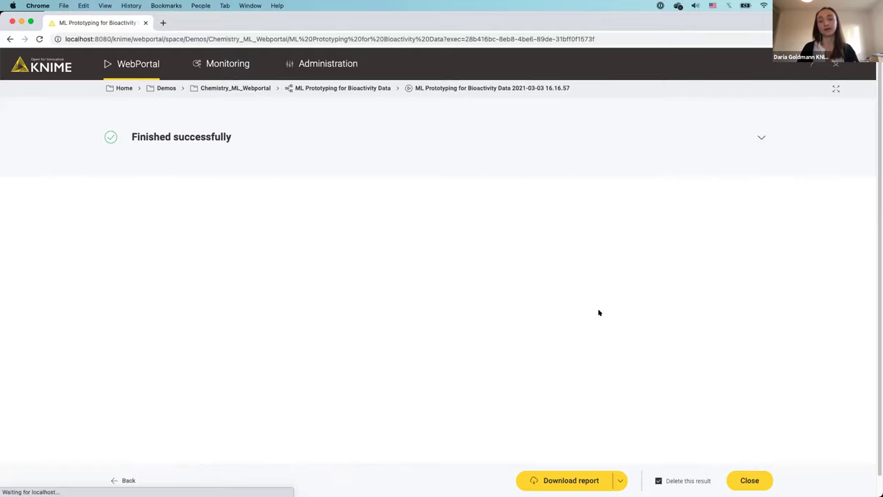
# Review the report's ROC curve, statistics table and data details, and download the report as a PDF
pyautogui.scroll(-1, 568, 307)
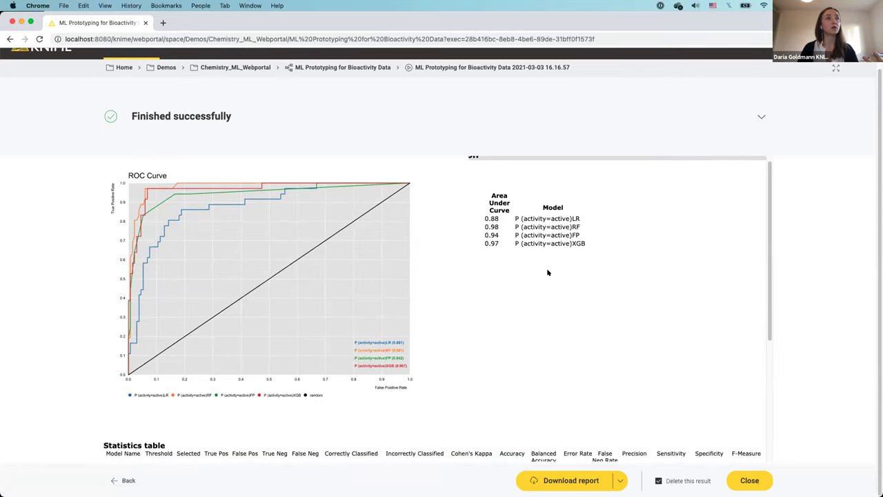
pyautogui.scroll(-3, 508, 241)
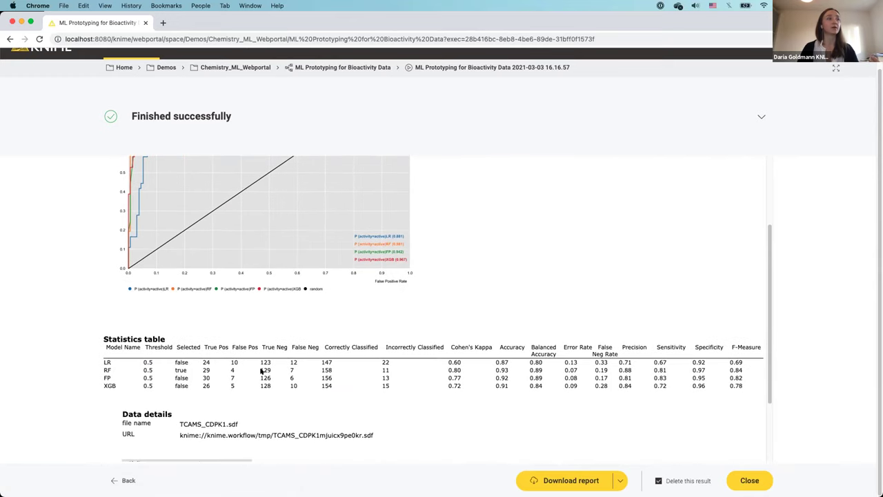
pyautogui.scroll(-2, 461, 387)
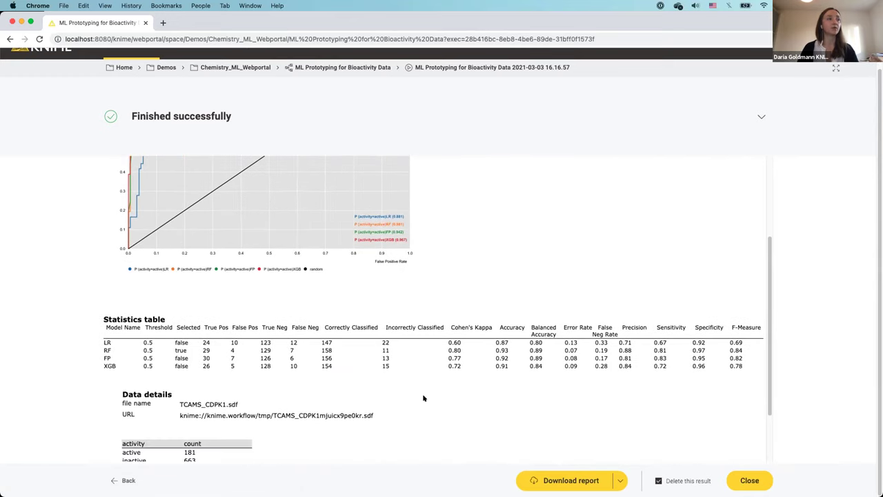
pyautogui.scroll(-2, 325, 377)
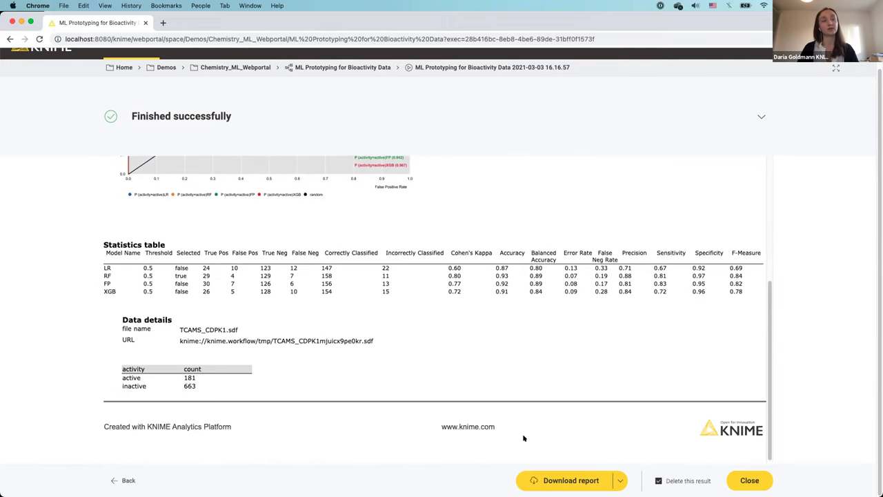
pyautogui.click(575, 481)
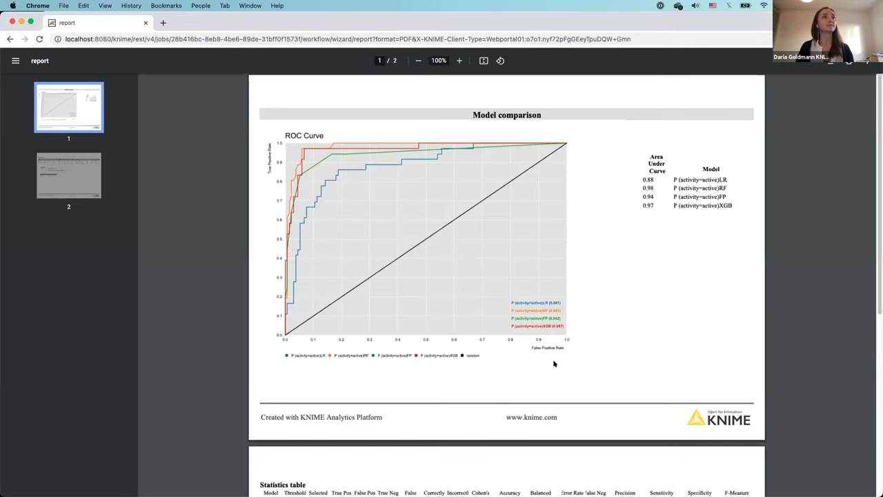
# Finish reviewing the PDF report and show the ML Prototyping for Bioactivity Data workflow enlarged in KNIME Analytics Platform
pyautogui.scroll(-5, 572, 361)
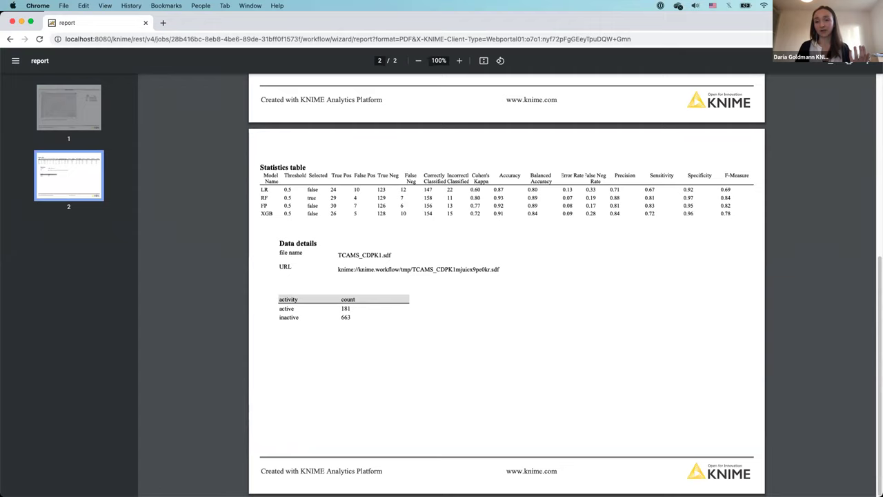
pyautogui.press('super+Tab')
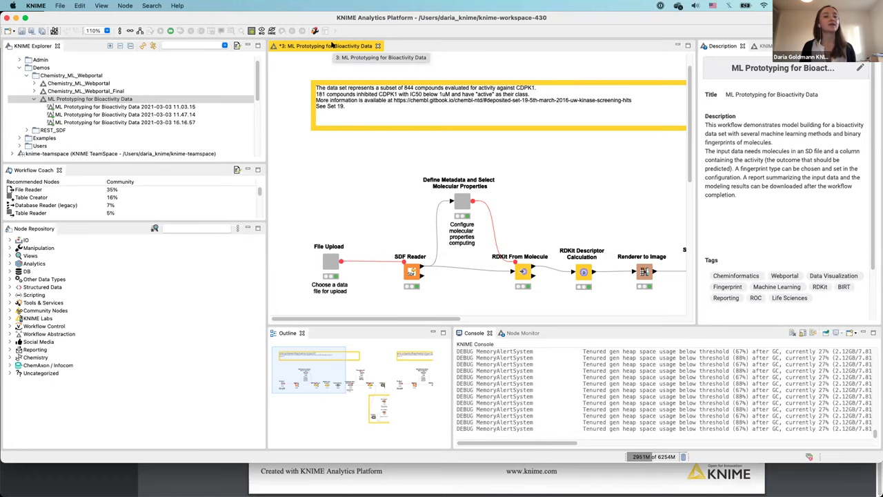
pyautogui.doubleClick(332, 47)
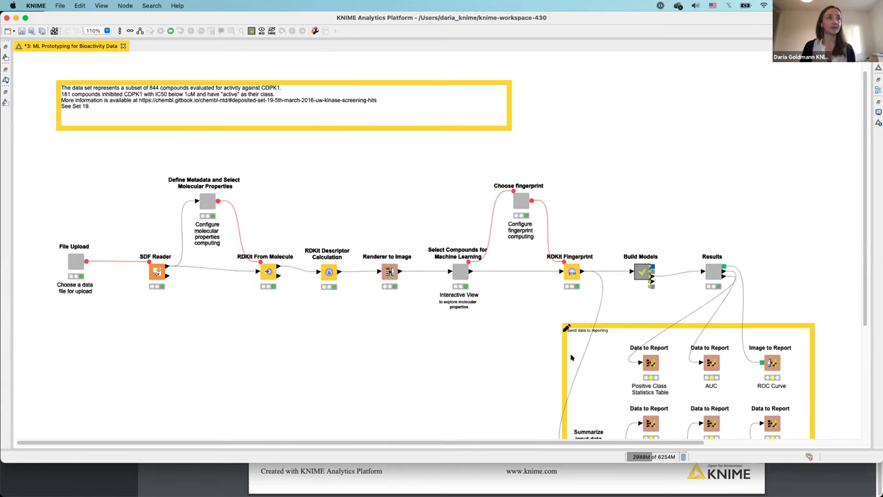
pyautogui.scroll(-2, 254, 259)
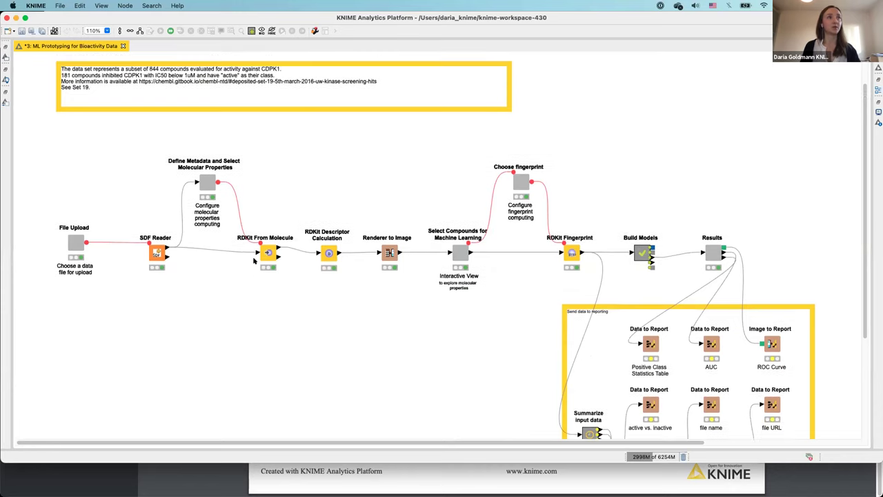
pyautogui.scroll(2, 254, 260)
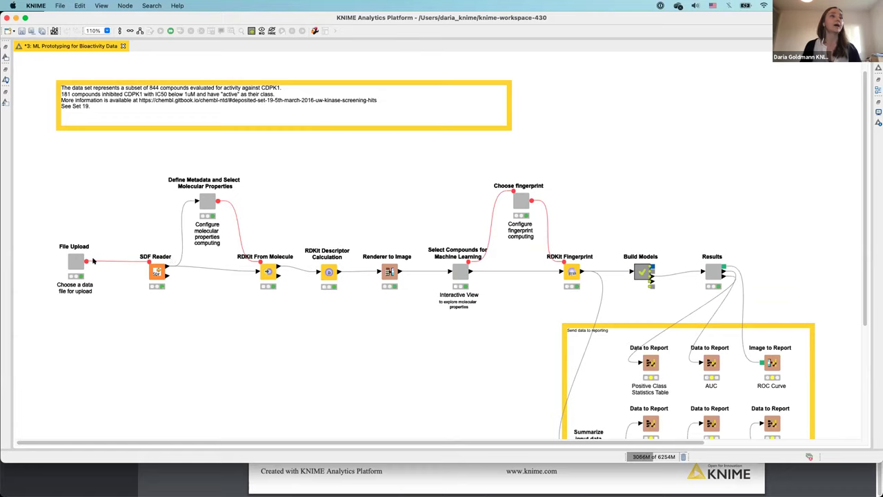
# Point out the File Upload, Define Metadata and Select Molecular Properties, Select Compounds for Machine Learning, Choose fingerprint and Results components by selecting each in turn
pyautogui.click(71, 263)
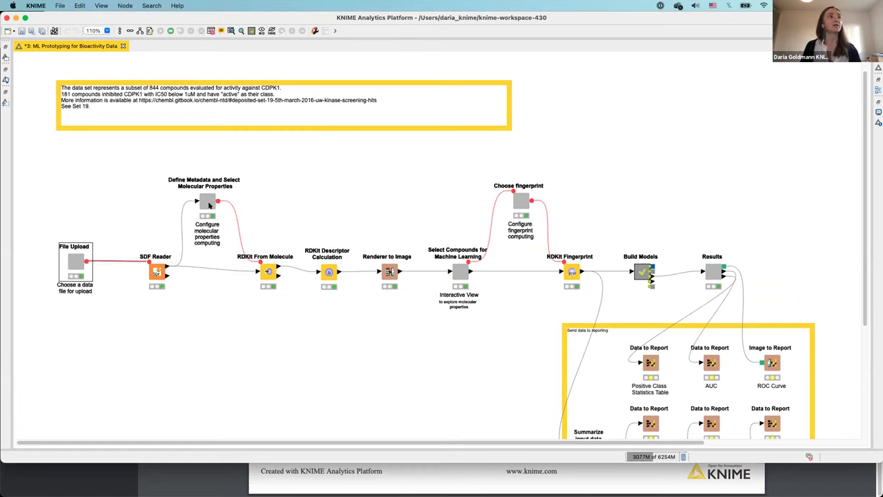
pyautogui.click(210, 205)
pyautogui.click(455, 276)
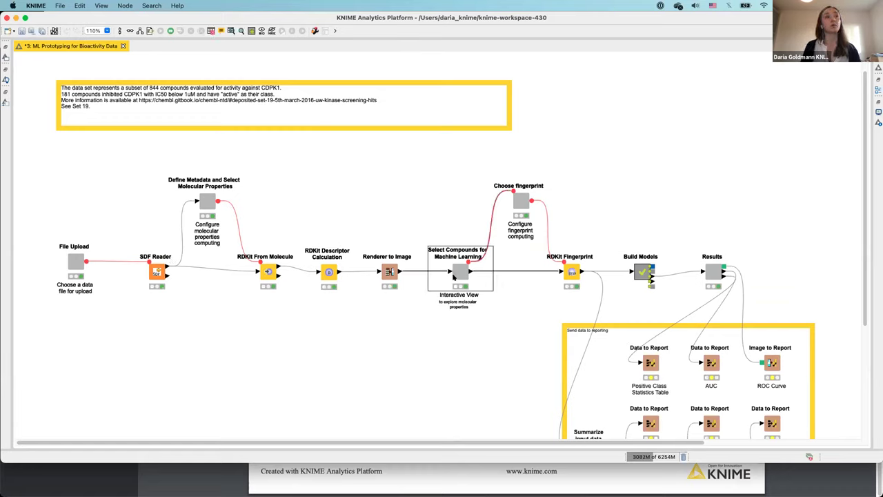
pyautogui.click(519, 205)
pyautogui.click(709, 272)
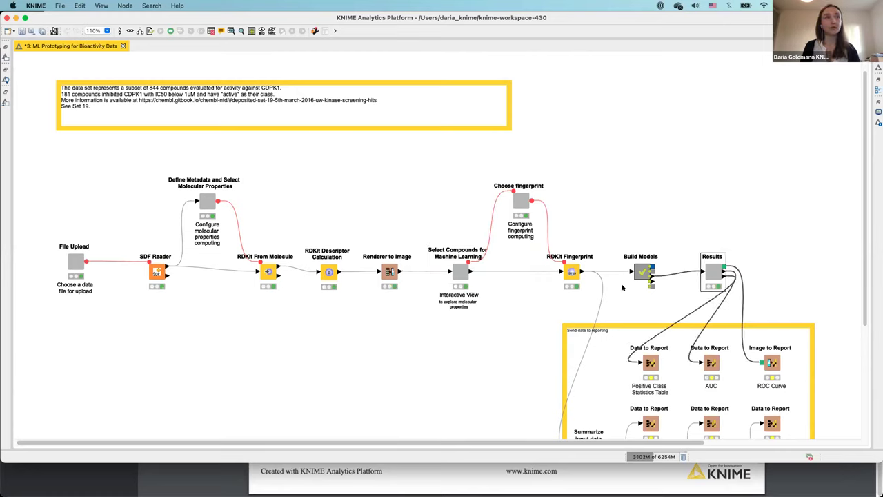
# View the interactive view of the File Upload component and close it
pyautogui.click(78, 263)
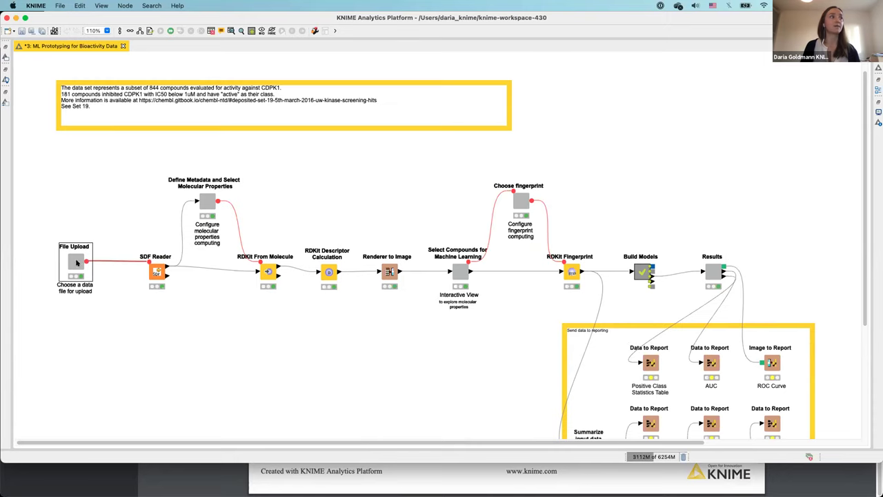
pyautogui.rightClick(76, 263)
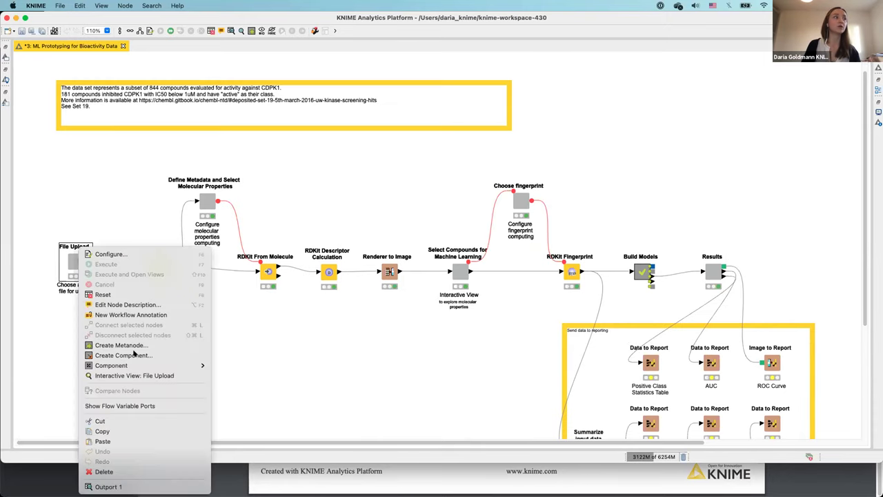
pyautogui.click(145, 375)
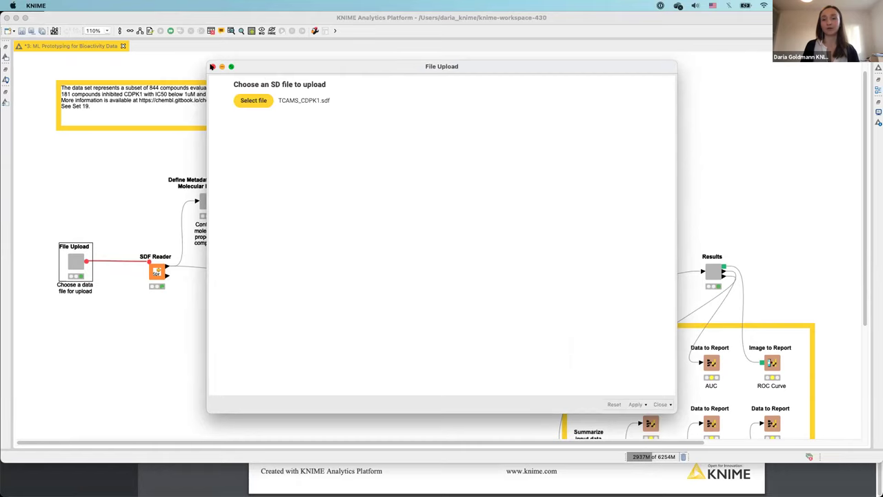
pyautogui.click(213, 66)
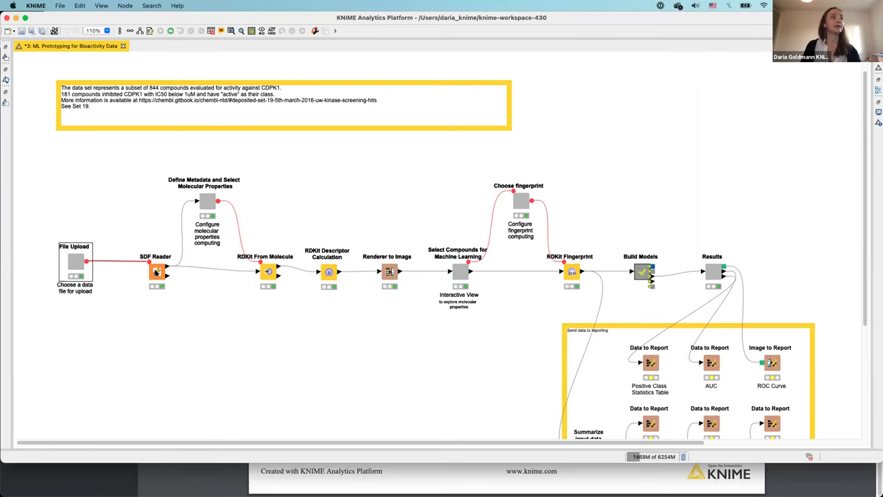
# Inspect the file selection and property handling settings of the SDF Reader node, and close its configuration without changes
pyautogui.click(156, 272)
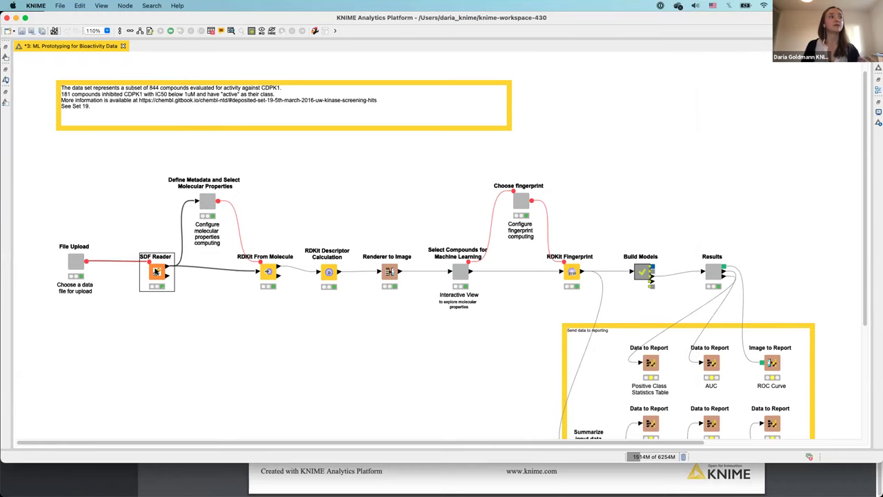
pyautogui.doubleClick(157, 272)
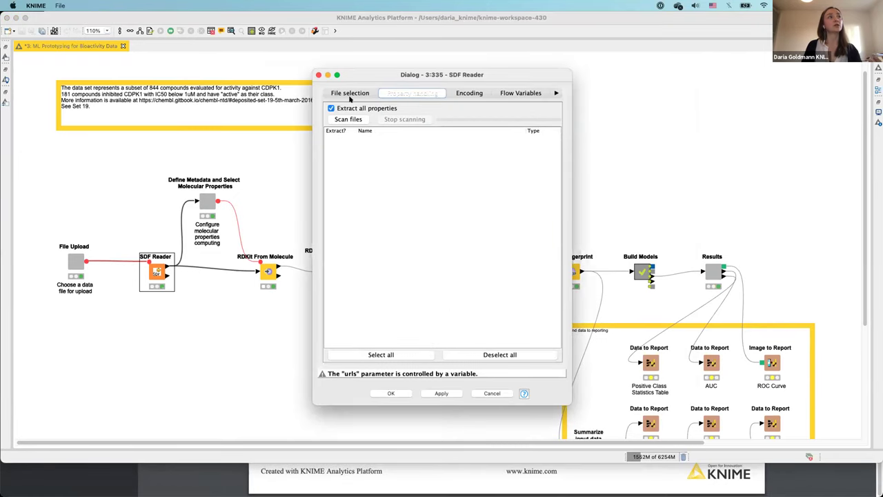
pyautogui.click(350, 94)
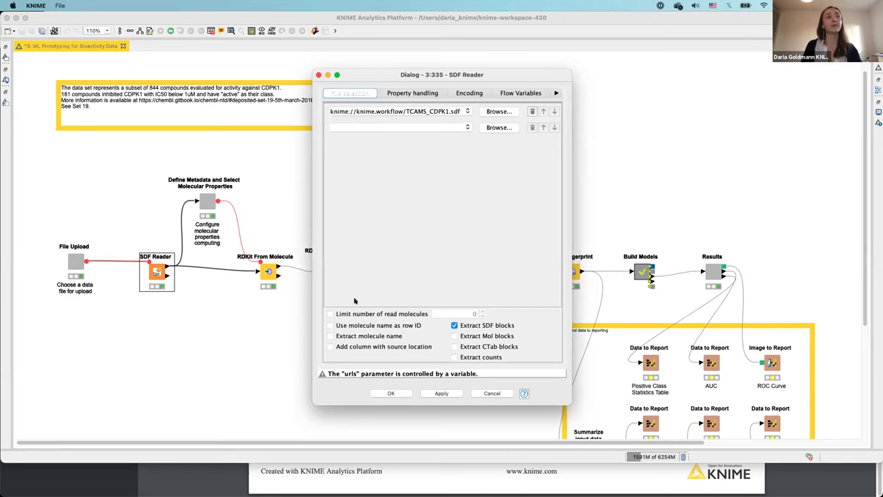
pyautogui.click(407, 94)
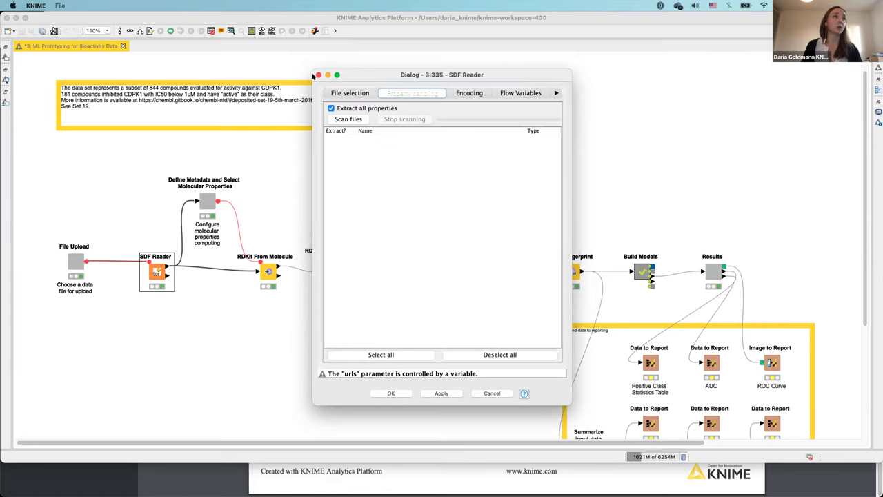
pyautogui.click(319, 75)
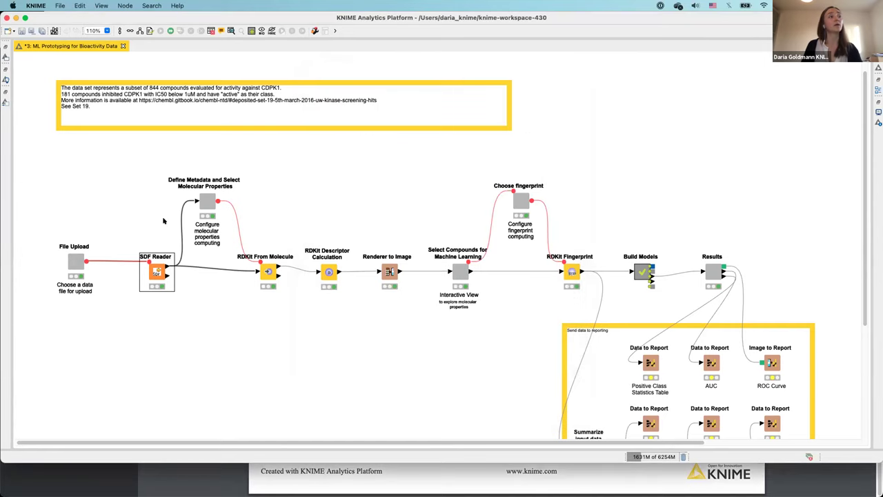
# View the table of read molecules output by the SDF Reader node and close it
pyautogui.rightClick(157, 271)
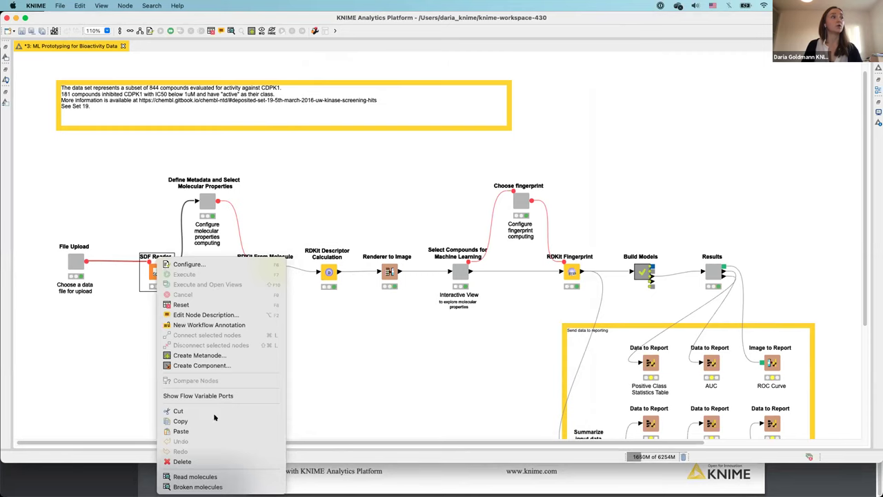
pyautogui.click(217, 477)
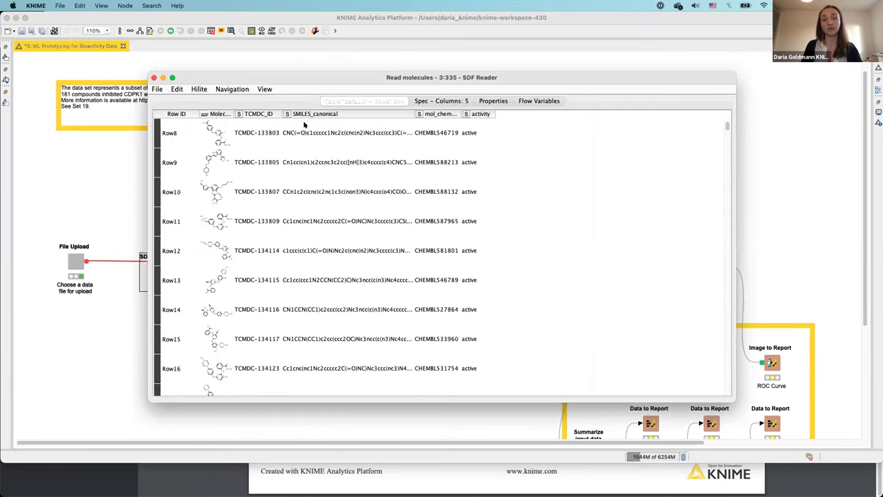
pyautogui.click(423, 101)
pyautogui.click(387, 101)
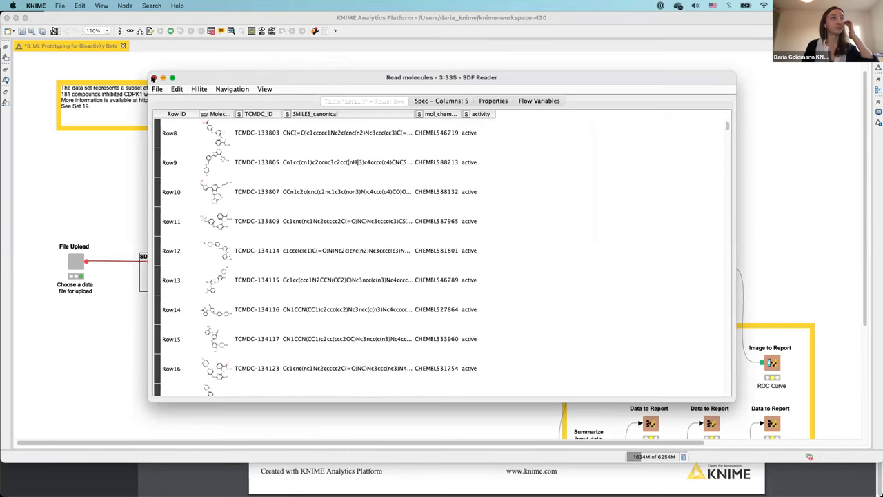
pyautogui.click(154, 77)
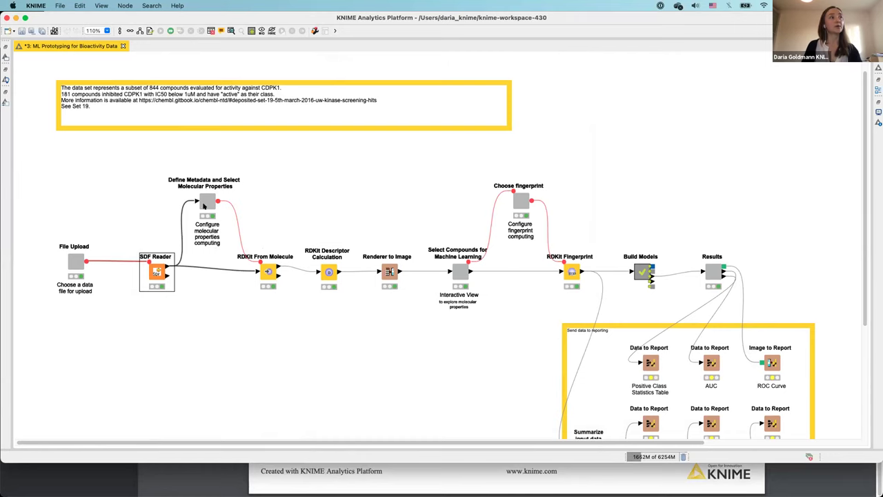
# Highlight the Define Metadata component, then the RDKit From Molecule, RDKit Descriptor Calculation and Renderer to Image nodes together, and clear the selection
pyautogui.click(207, 204)
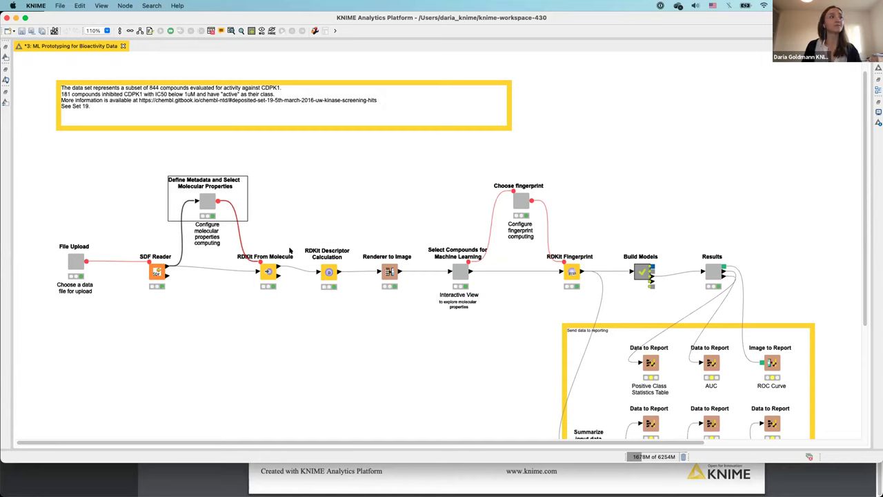
pyautogui.click(292, 338)
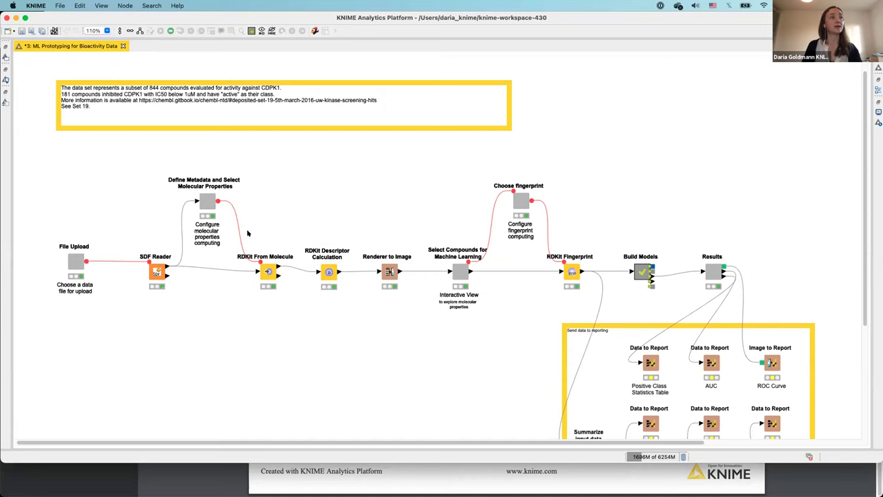
pyautogui.moveTo(250, 233); pyautogui.dragTo(413, 308)
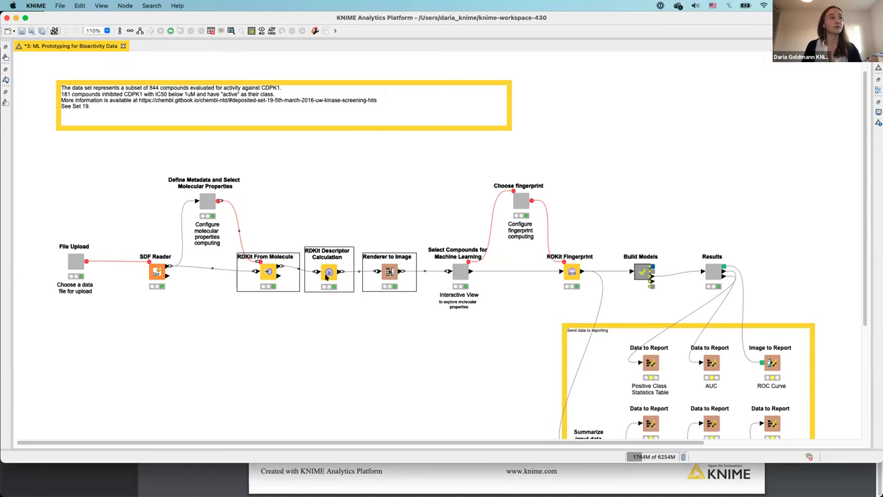
pyautogui.click(360, 316)
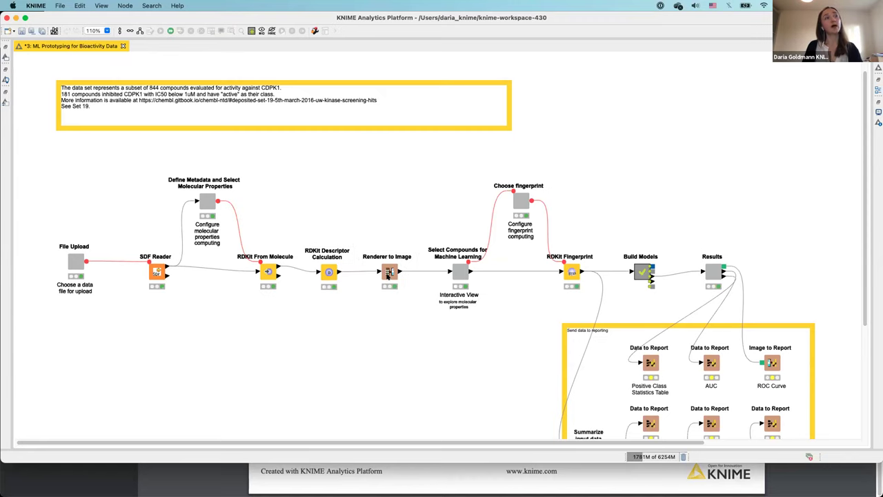
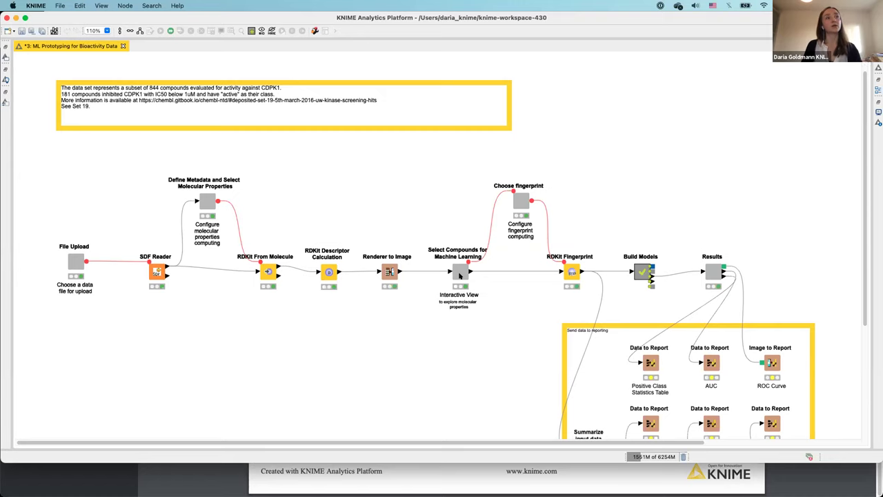
# Show the interactive view of the Select Compounds for Machine Learning component in a maximized window
pyautogui.click(460, 275)
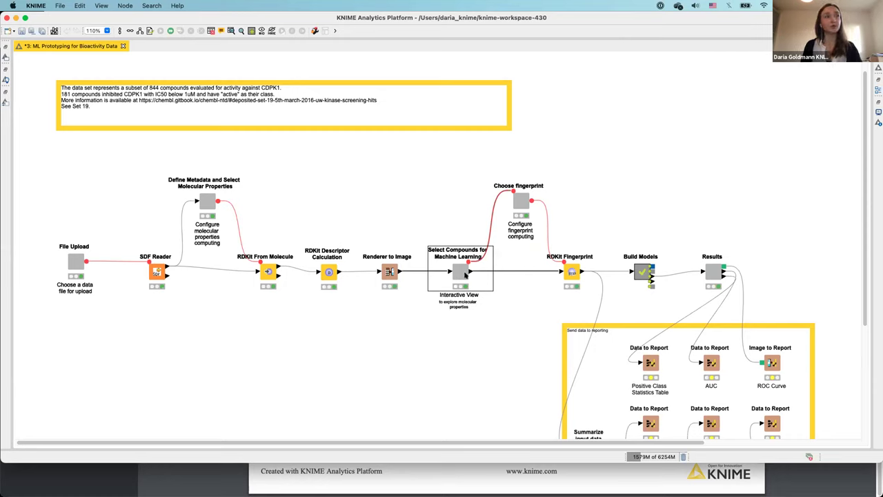
pyautogui.rightClick(465, 275)
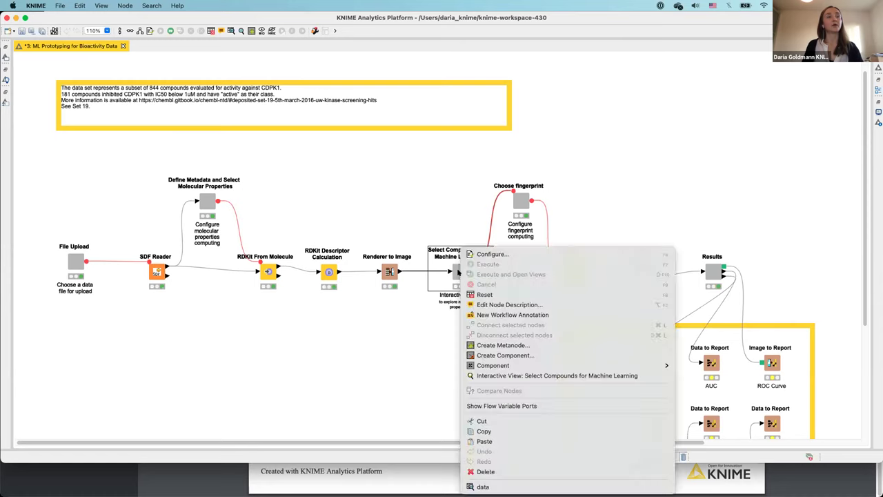
pyautogui.click(503, 375)
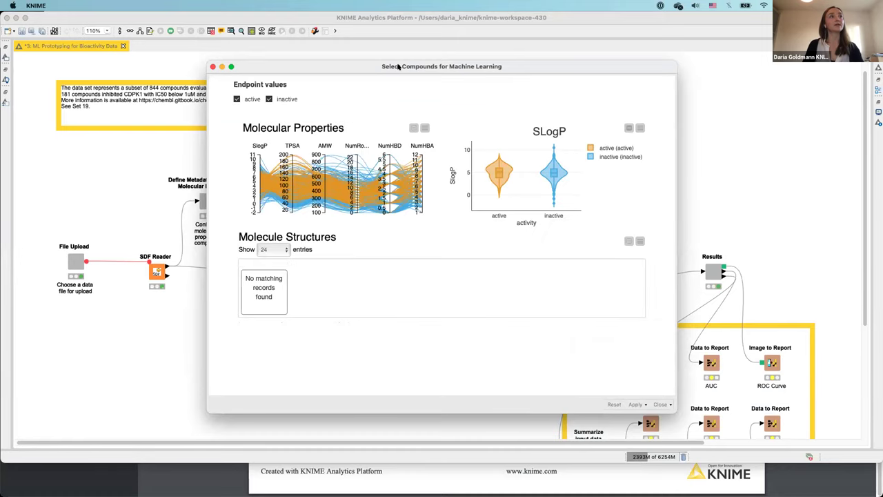
pyautogui.doubleClick(398, 68)
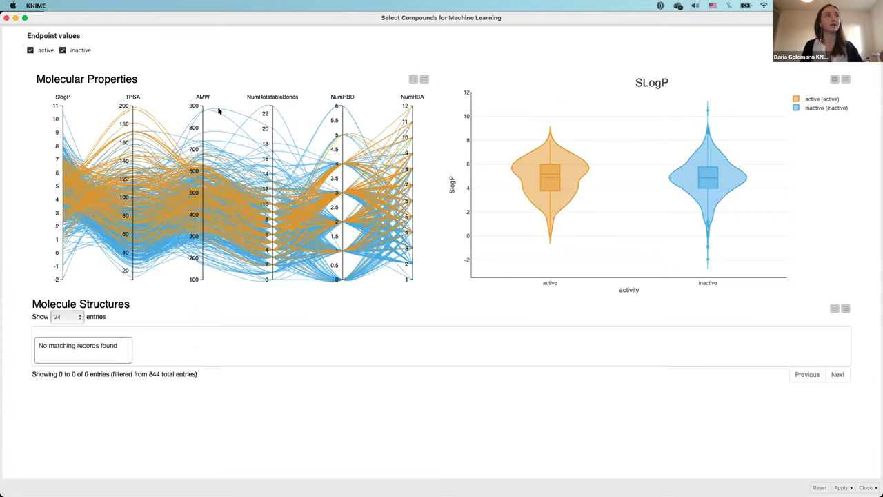
# Filter the molecules to an AMW range of about 380 to 840, review their structures, and shift the range down to about 250 to 700
pyautogui.moveTo(198, 119); pyautogui.dragTo(195, 216)
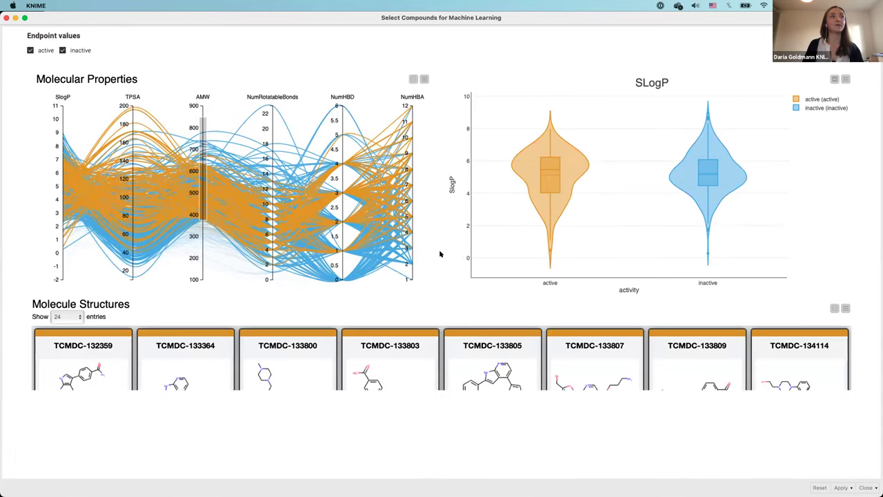
pyautogui.scroll(-1, 568, 375)
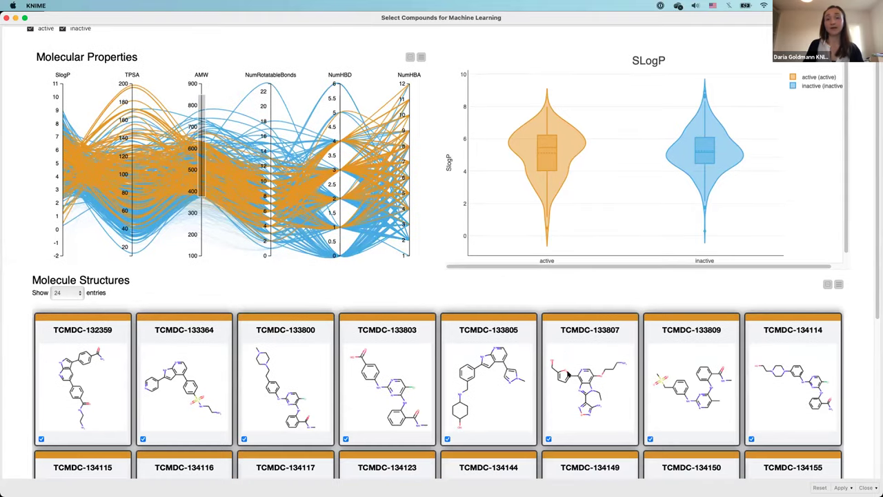
pyautogui.scroll(-10, 567, 375)
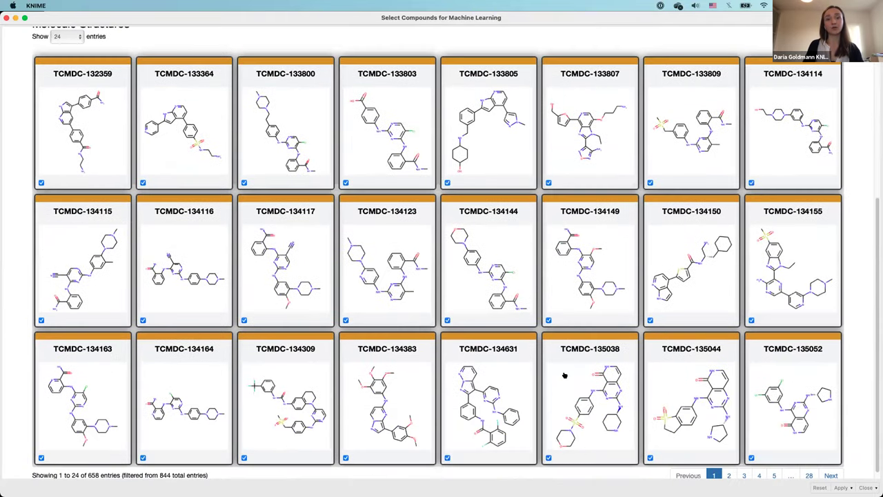
pyautogui.scroll(11, 561, 374)
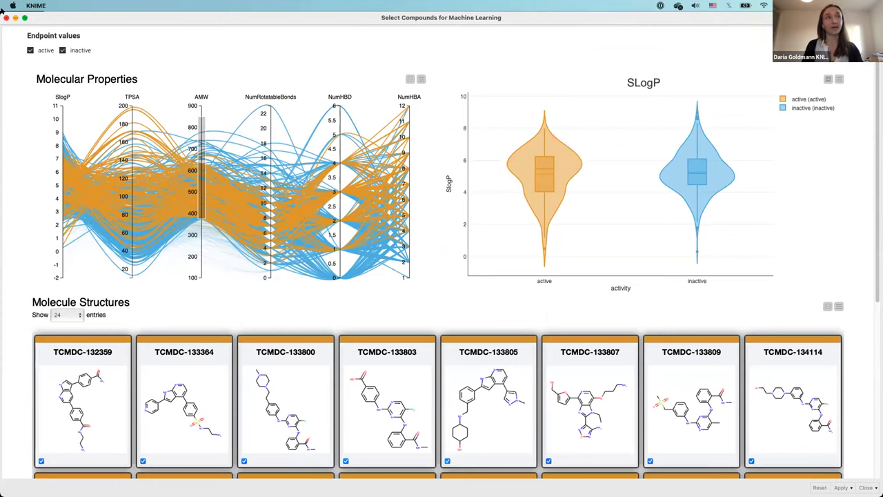
pyautogui.moveTo(199, 146); pyautogui.dragTo(200, 174)
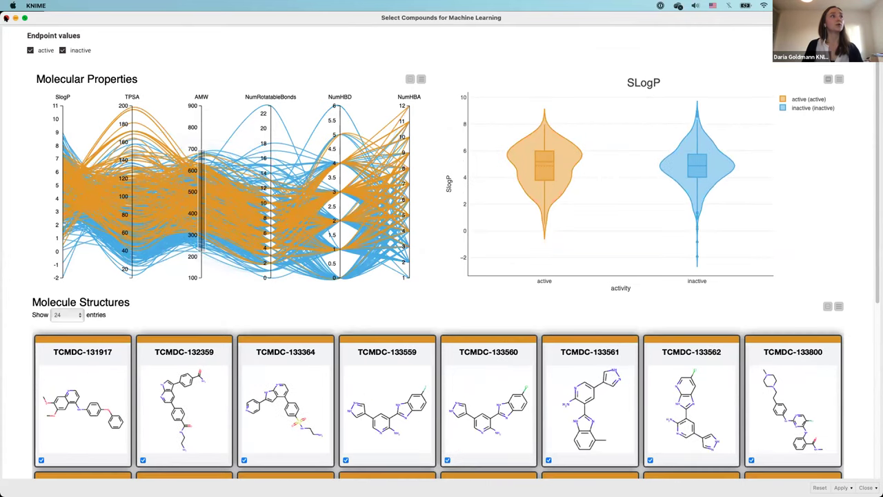
# Close the Select Compounds for Machine Learning view, discarding its changes, and highlight the RDKit Fingerprint node
pyautogui.click(6, 17)
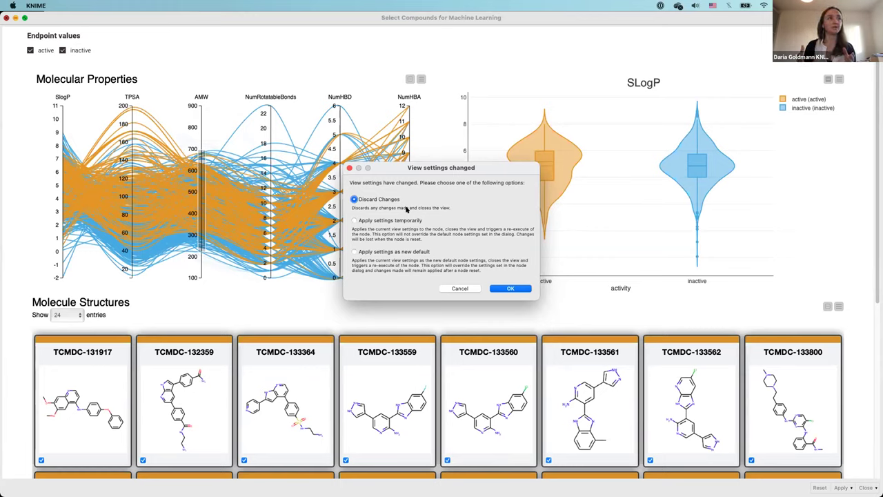
pyautogui.click(527, 288)
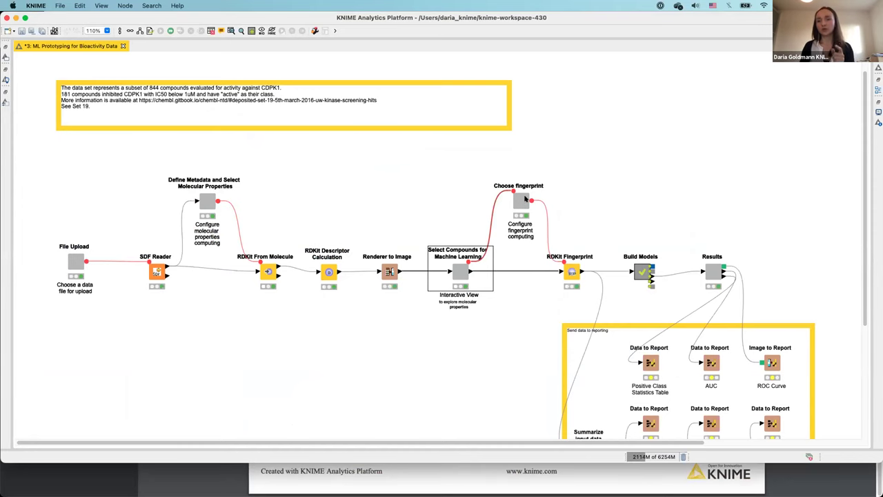
pyautogui.click(572, 272)
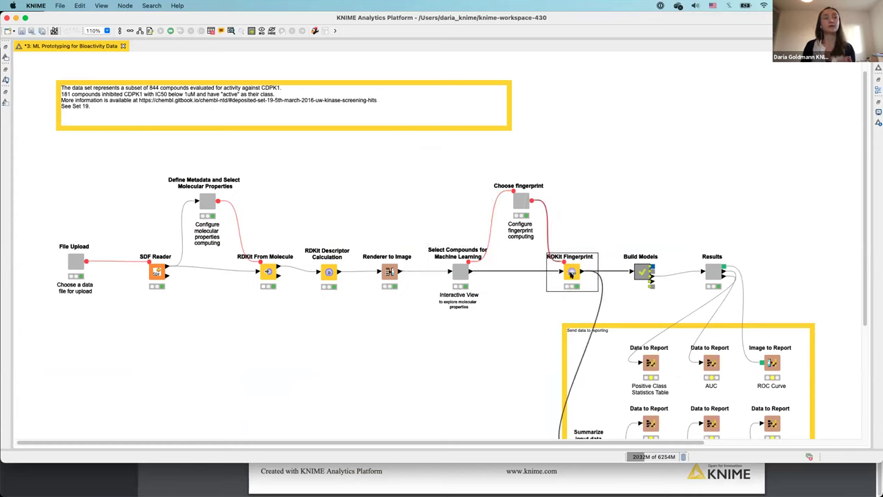
# Look inside the Build Models metanode and highlight its Partitioning node, clearing the selection again
pyautogui.click(642, 272)
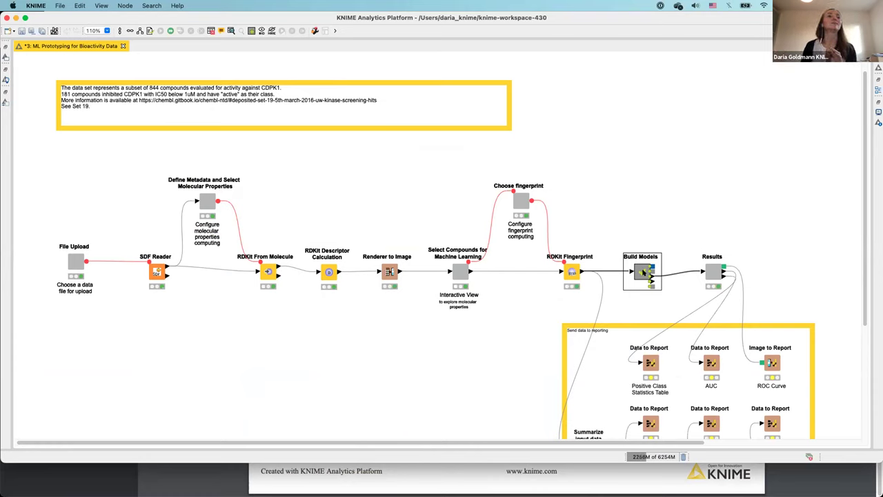
pyautogui.doubleClick(645, 274)
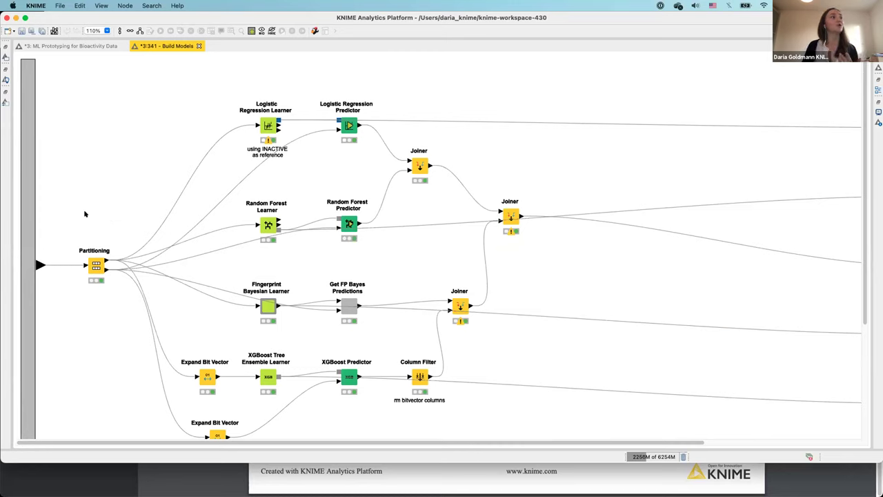
pyautogui.moveTo(84, 225)
pyautogui.mouseDown()
pyautogui.moveTo(108, 286)
pyautogui.moveTo(106, 319)
pyautogui.mouseUp()
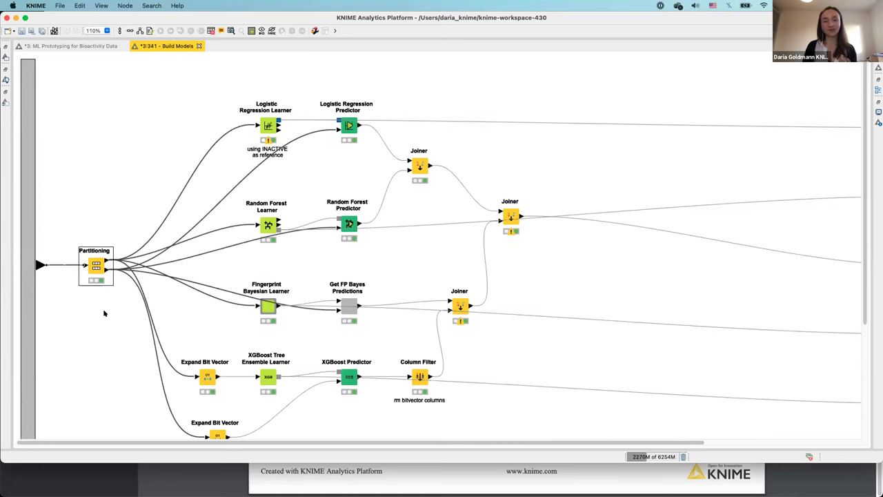
pyautogui.click(108, 181)
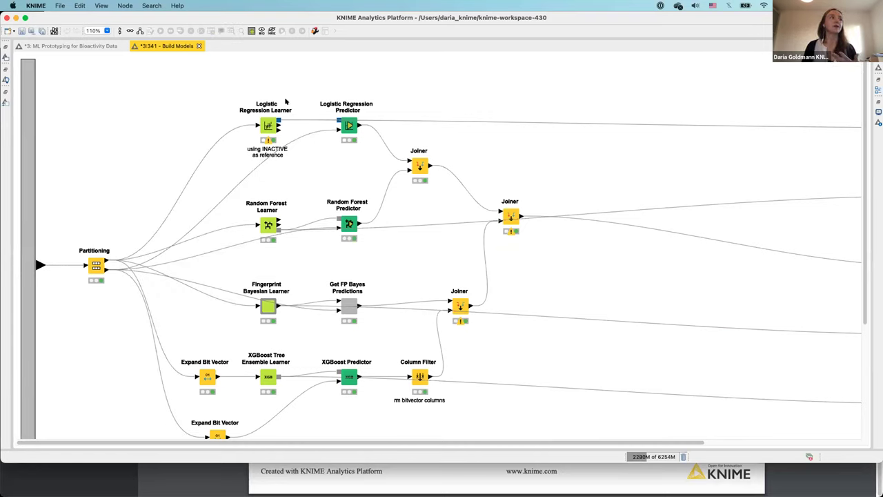
# Add a workflow annotation framing the Logistic Regression Learner and Logistic Regression Predictor nodes
pyautogui.rightClick(206, 86)
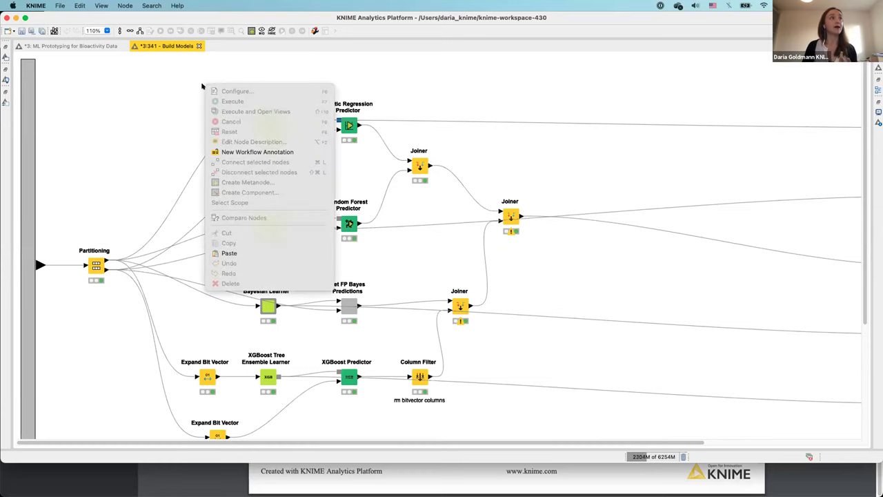
pyautogui.click(234, 152)
pyautogui.moveTo(311, 91); pyautogui.dragTo(304, 70)
pyautogui.moveTo(344, 144); pyautogui.dragTo(388, 166)
pyautogui.click(448, 95)
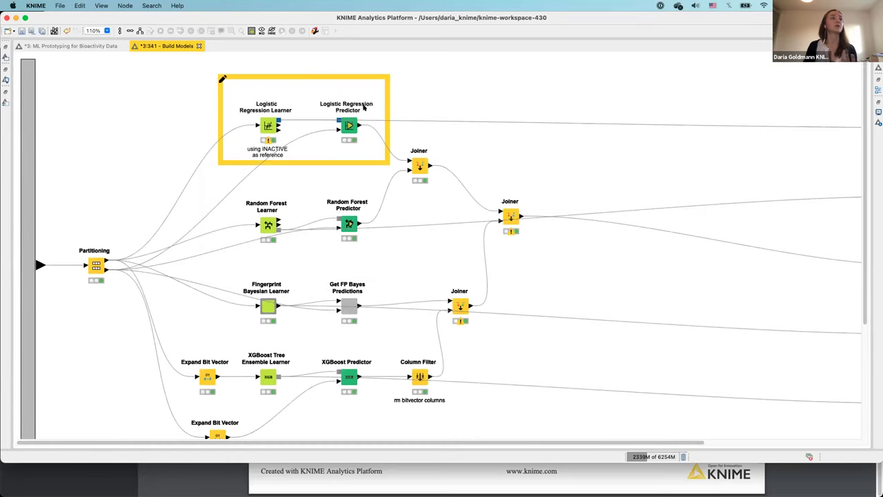
# Move the annotation frame successively around the Random Forest, Fingerprint Bayesian and XGBoost learner and predictor pairs
pyautogui.click(297, 75)
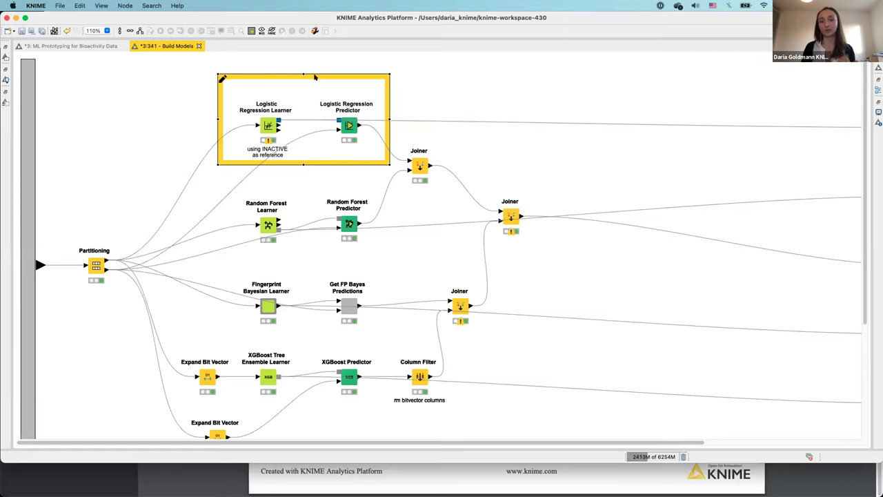
pyautogui.moveTo(314, 78); pyautogui.dragTo(322, 180)
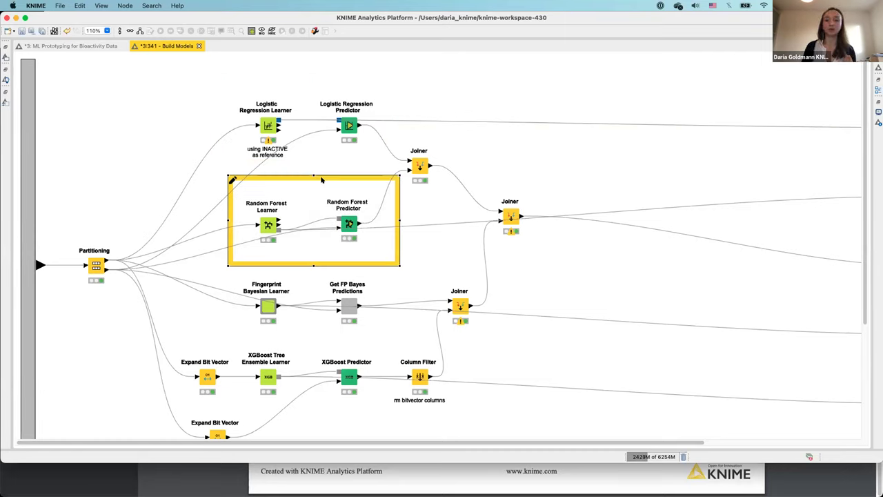
pyautogui.moveTo(322, 180); pyautogui.dragTo(314, 246)
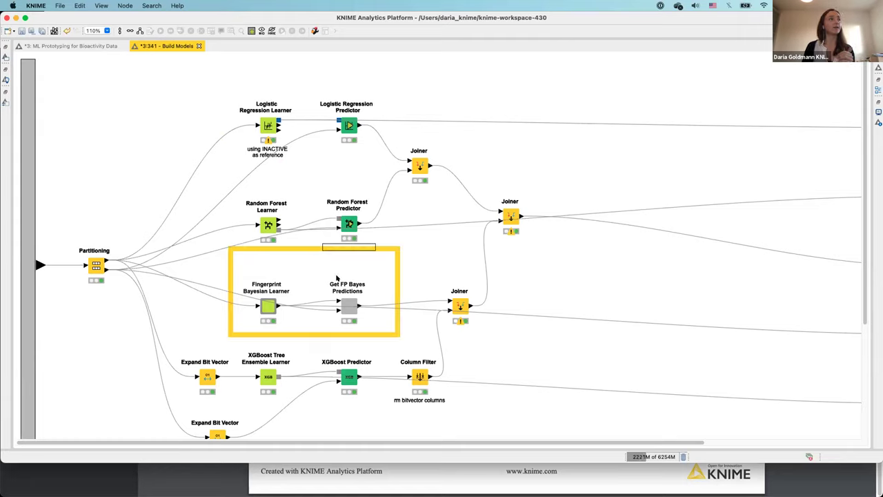
pyautogui.moveTo(300, 247); pyautogui.dragTo(300, 329)
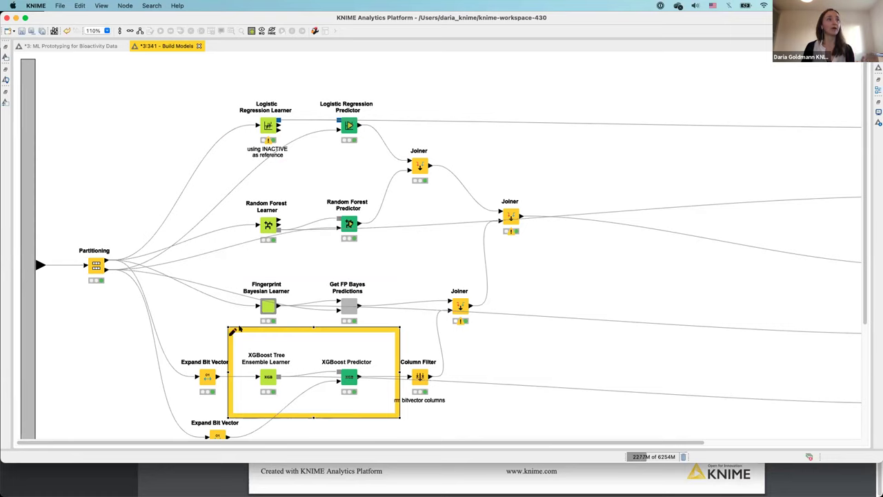
# Delete the annotation frame around the XGBoost Tree Ensemble Learner and XGBoost Predictor nodes
pyautogui.click(237, 330)
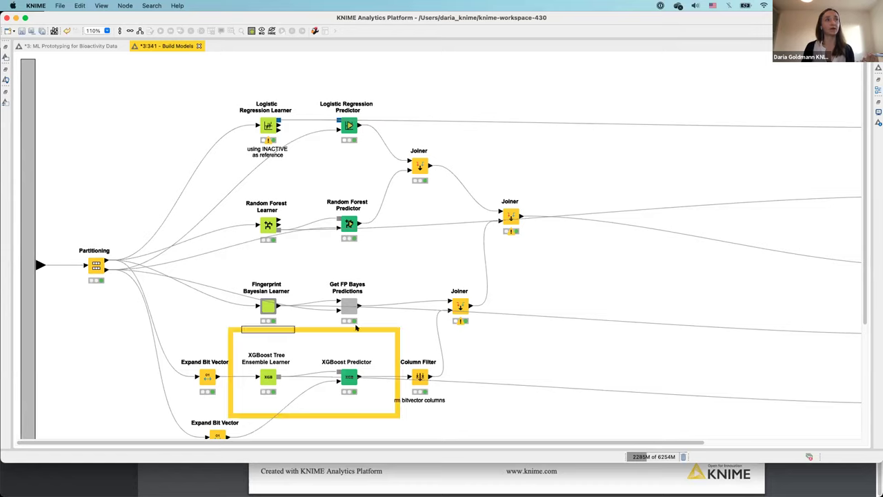
pyautogui.click(341, 333)
pyautogui.click(396, 354)
pyautogui.press('Delete')
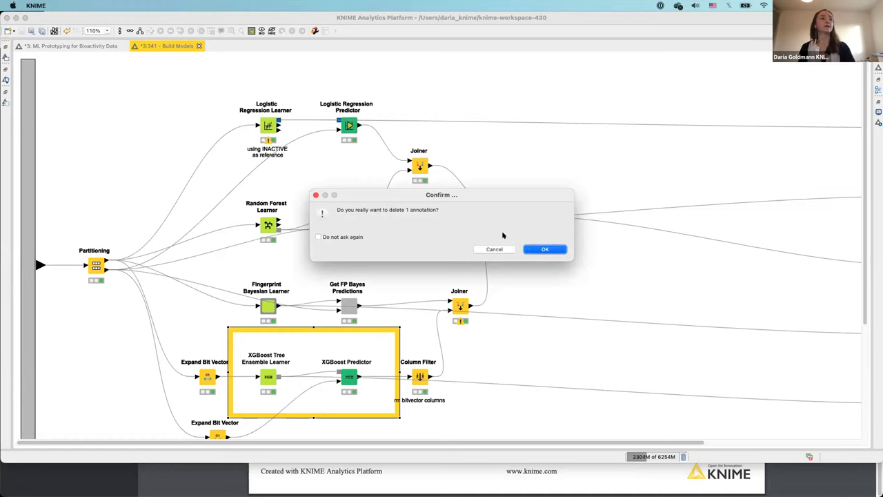
pyautogui.click(543, 251)
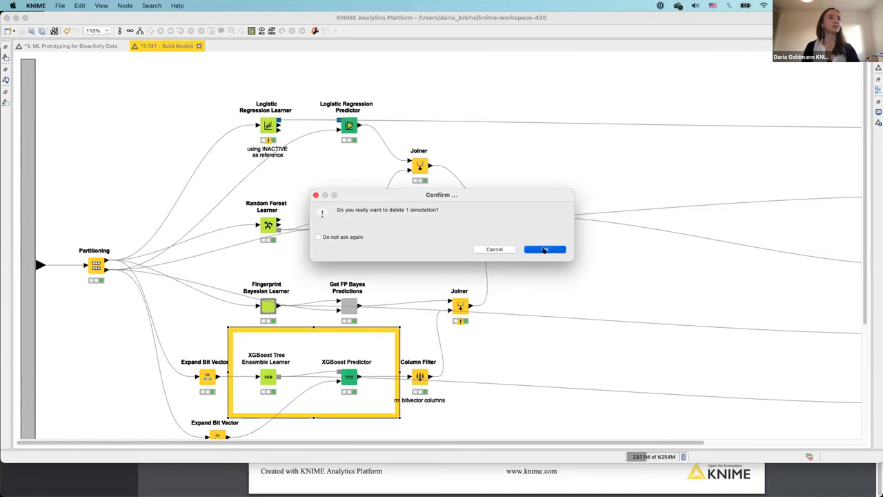
# Return to the main ML Prototyping for Bioactivity Data workflow and examine the Results component and its connected reporting nodes
pyautogui.click(89, 46)
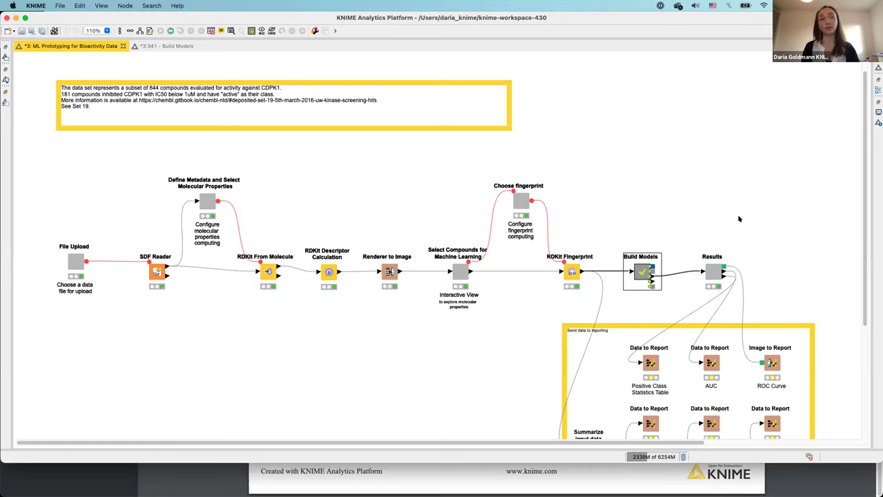
pyautogui.click(712, 277)
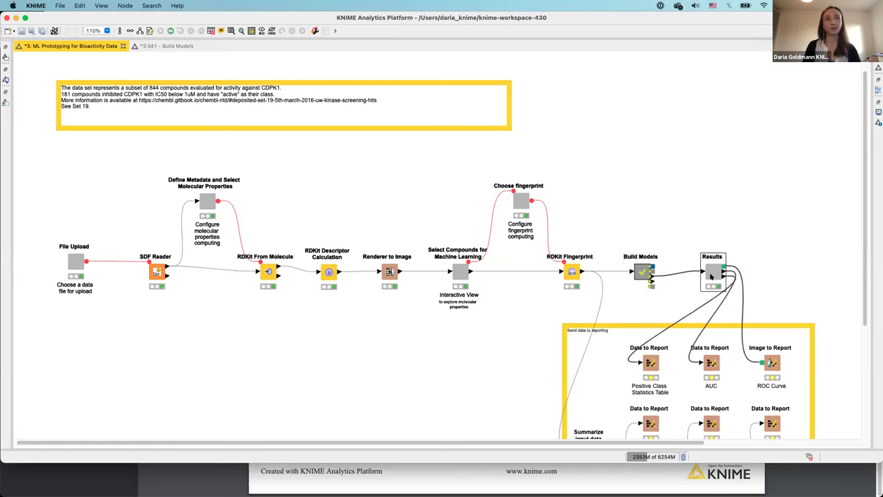
pyautogui.scroll(-5, 711, 276)
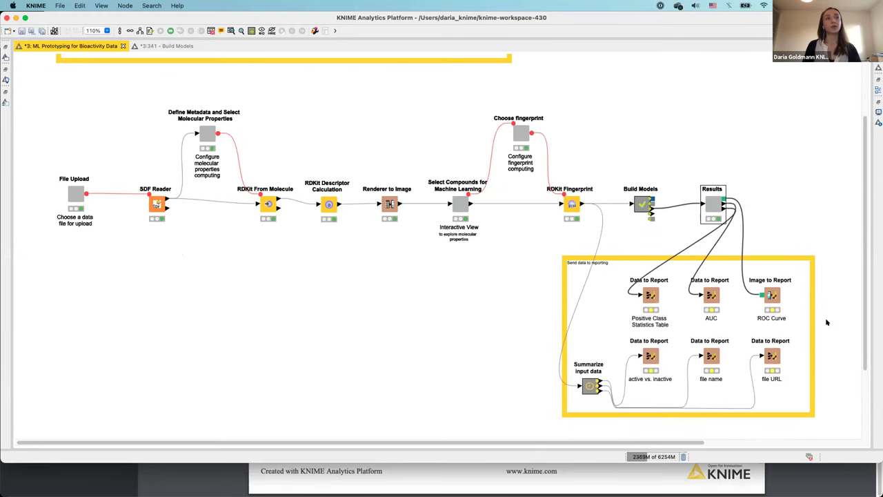
pyautogui.click(523, 246)
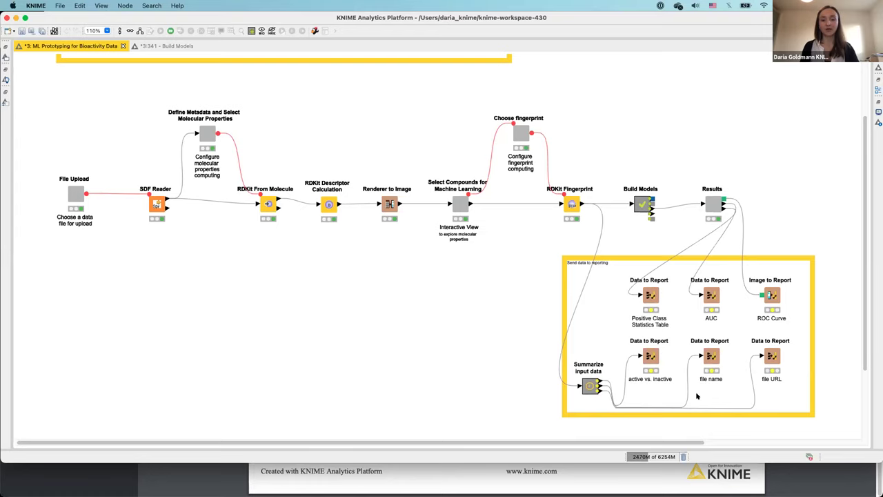
pyautogui.press('super+Tab')
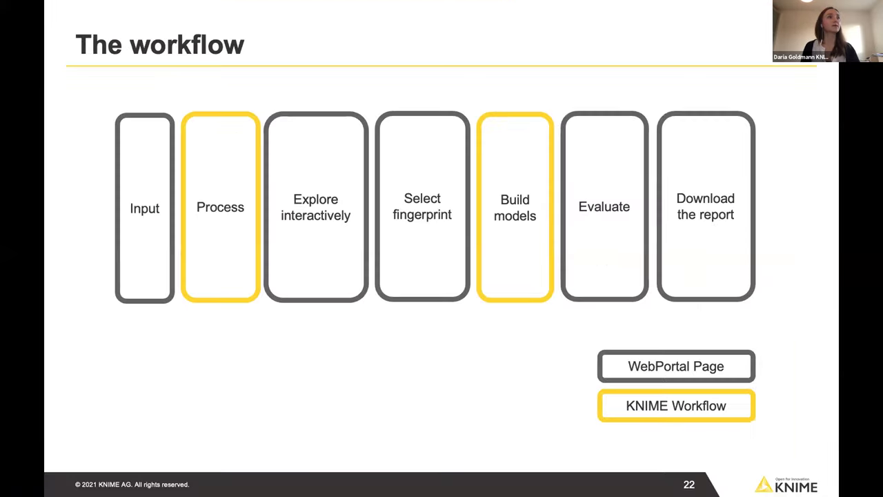
pyautogui.press('Right')
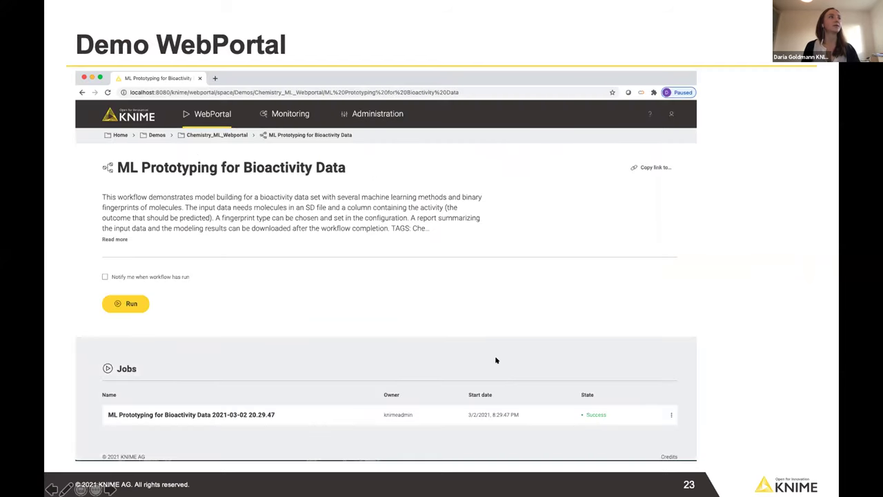
pyautogui.press('Right')
pyautogui.press('Right')
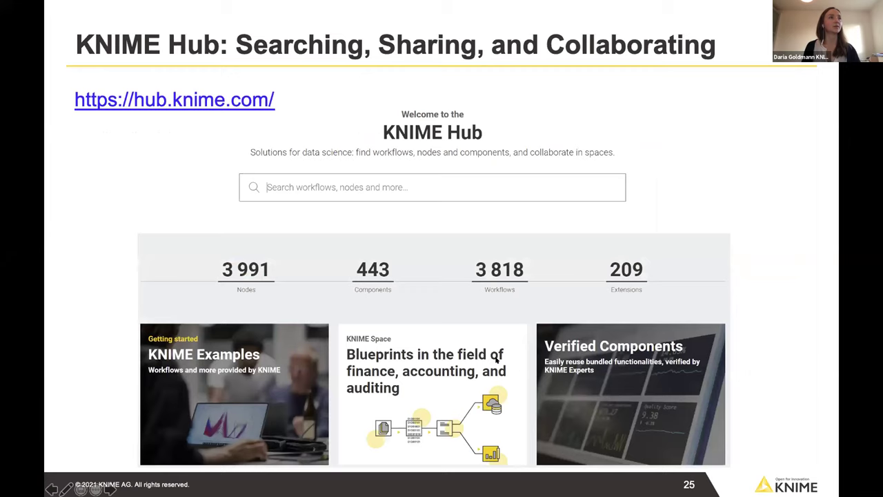